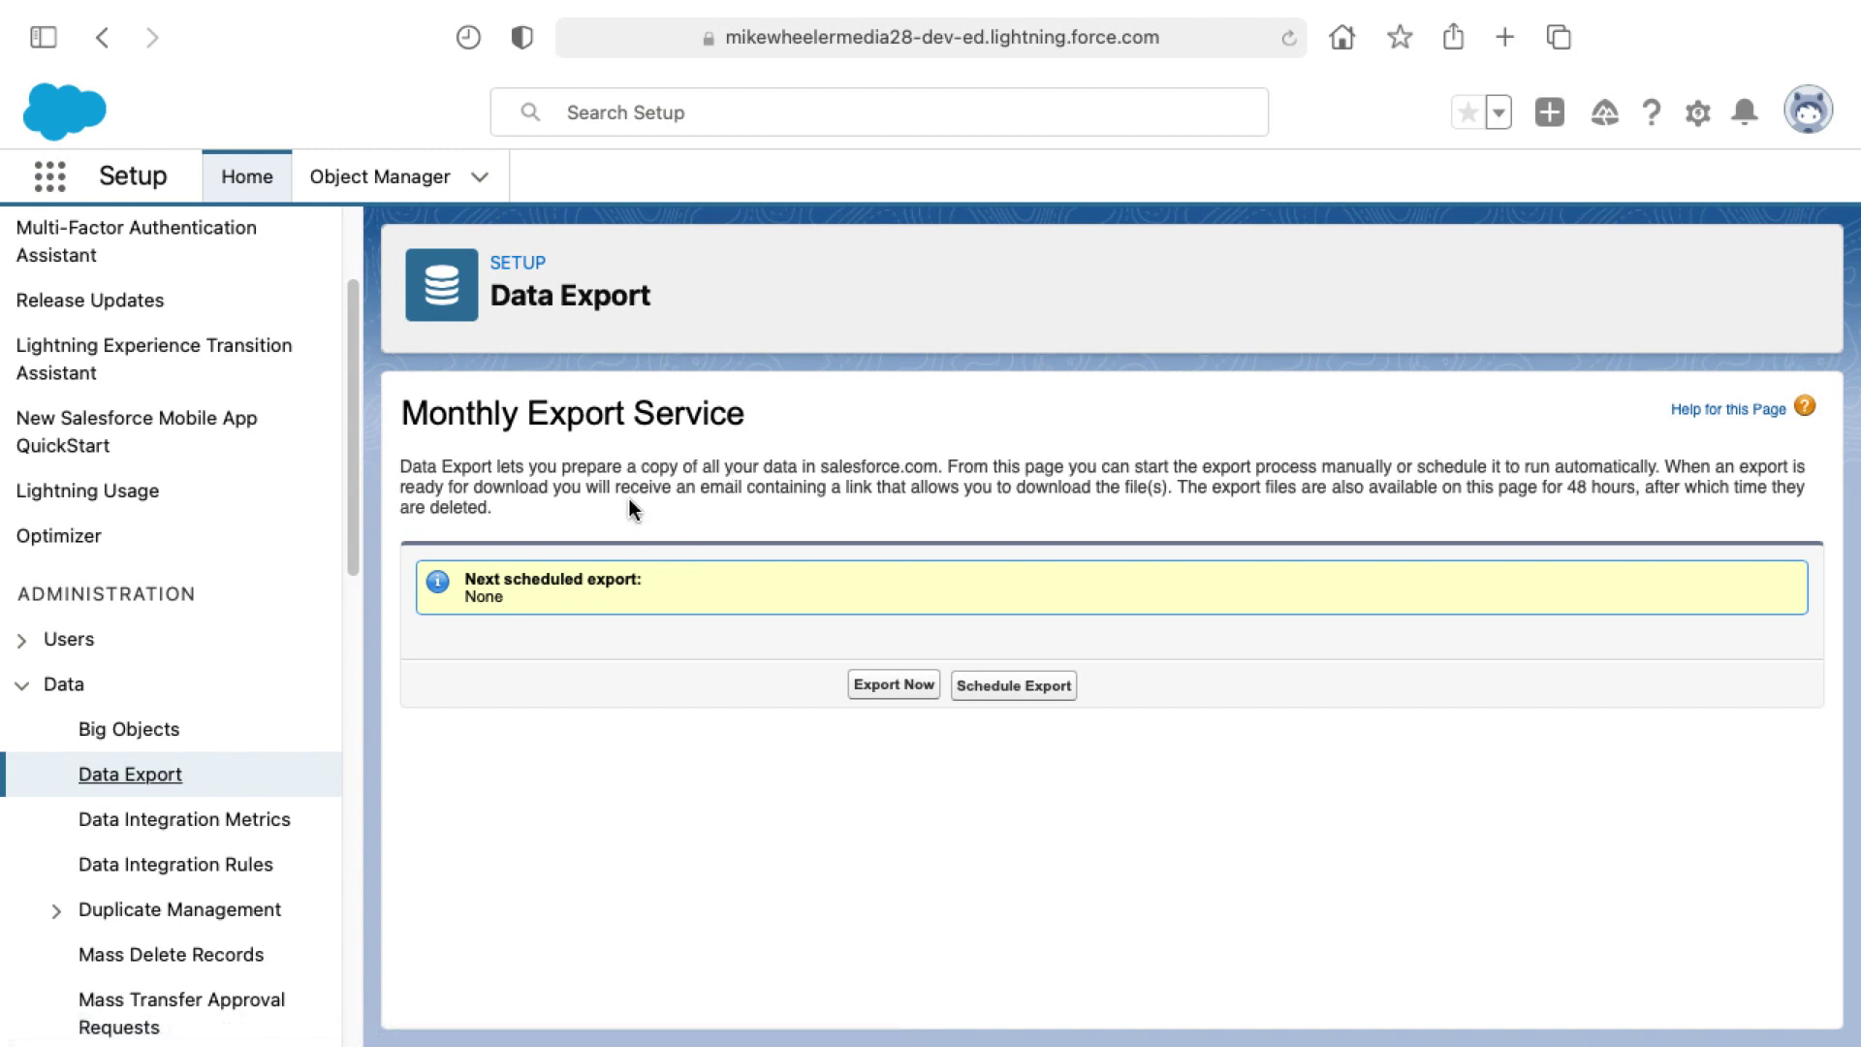
# Highlight the Monthly Export Service heading text on the Data Export page, then clear the highlight.
pyautogui.moveTo(402, 415); pyautogui.dragTo(646, 410)
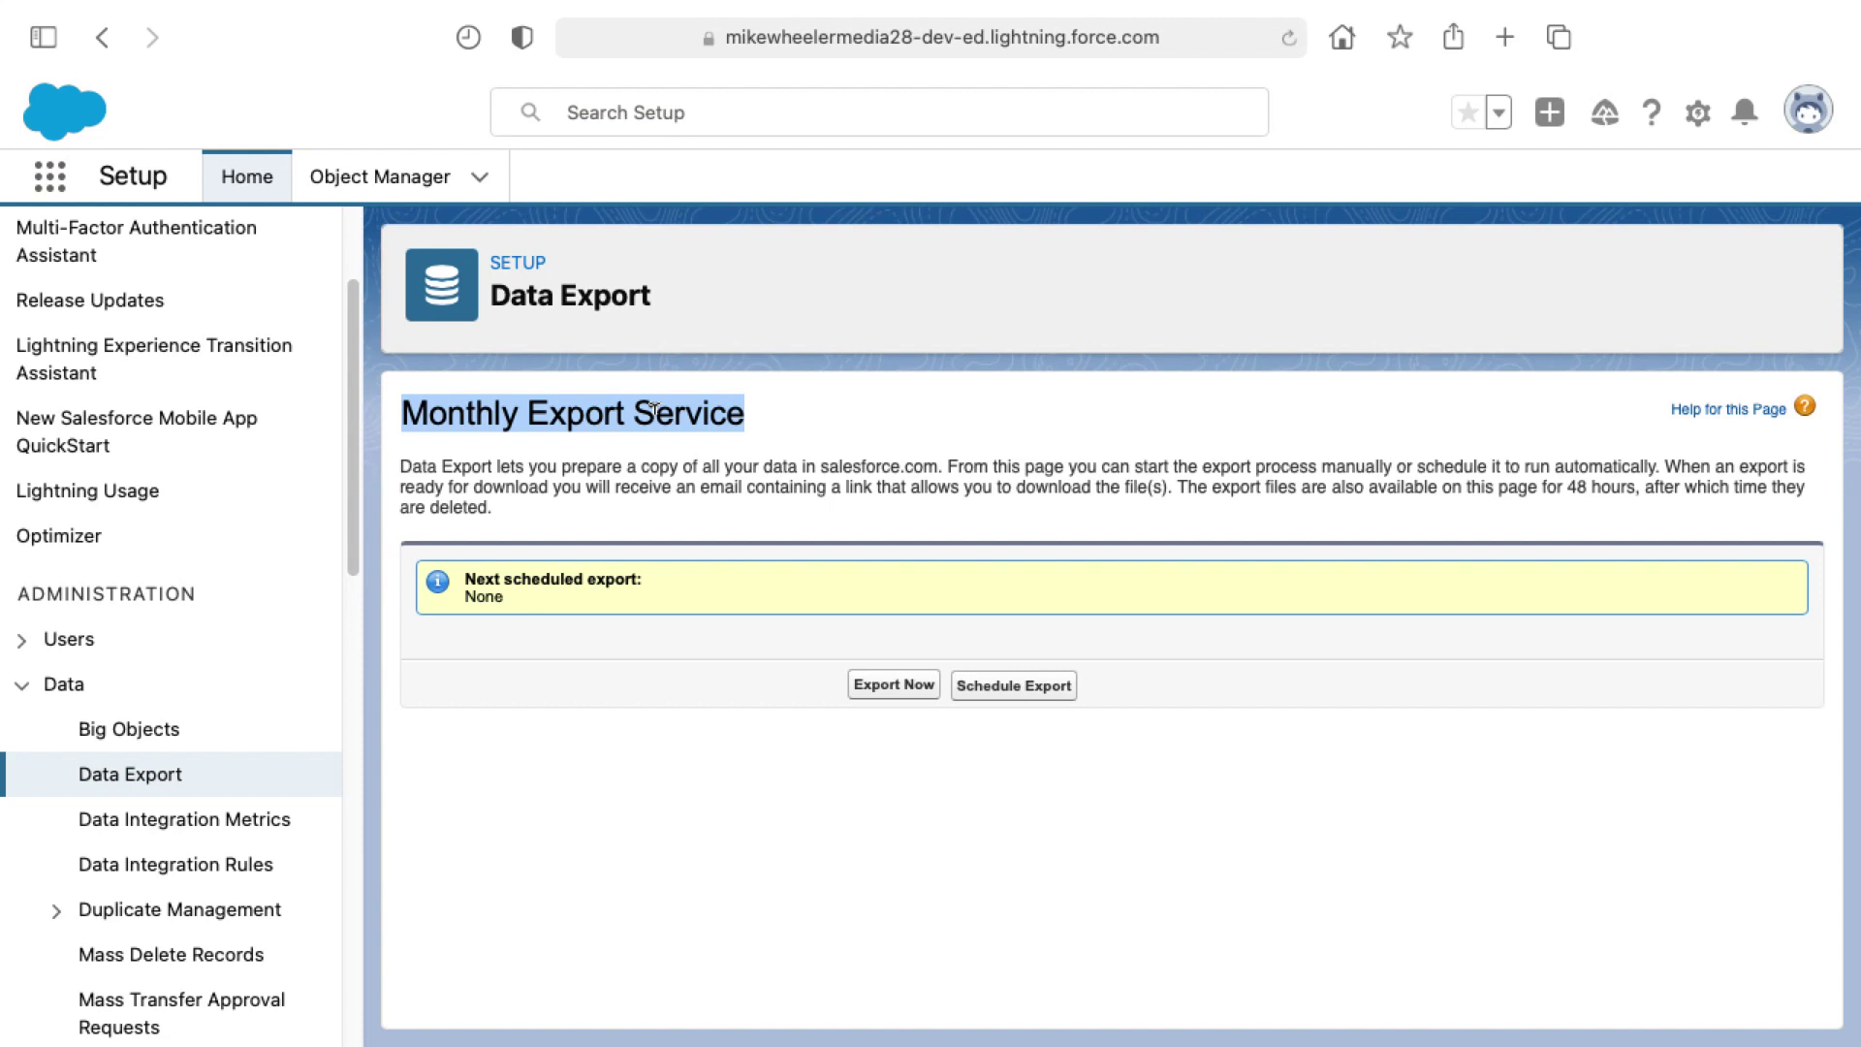
pyautogui.click(726, 751)
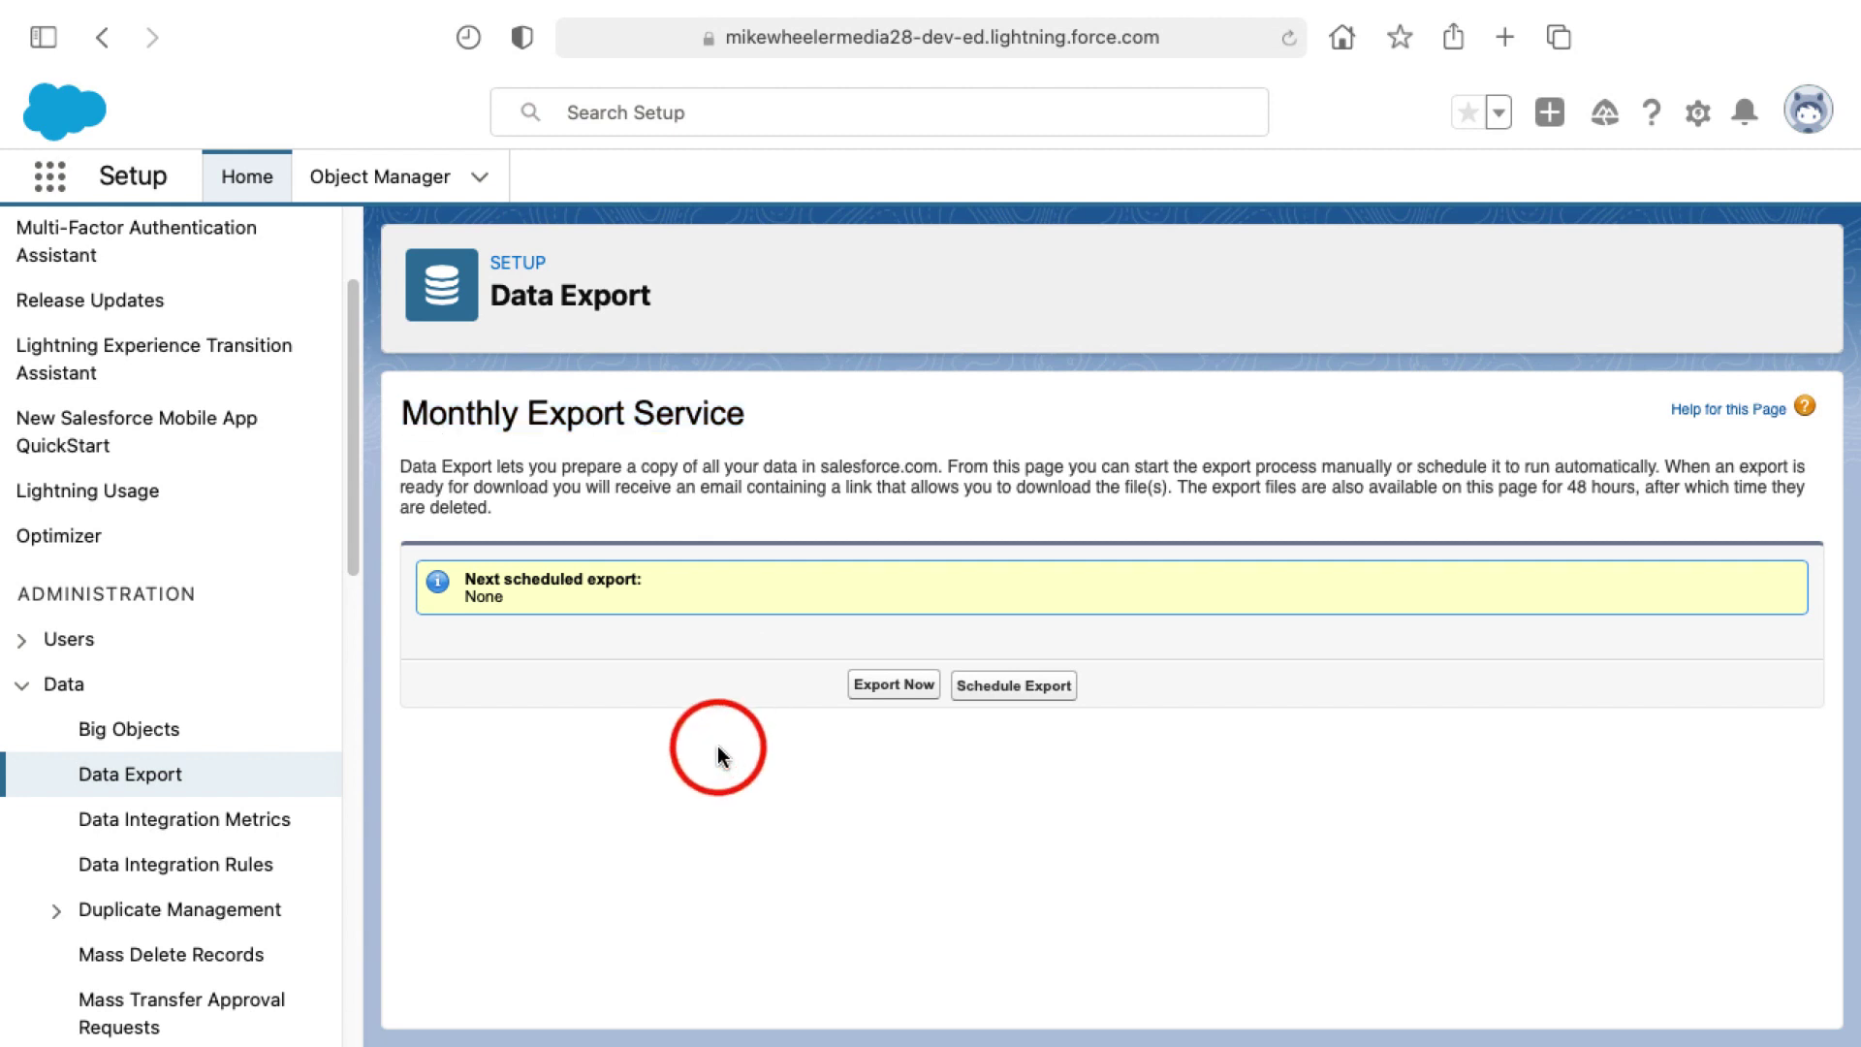
pyautogui.click(908, 691)
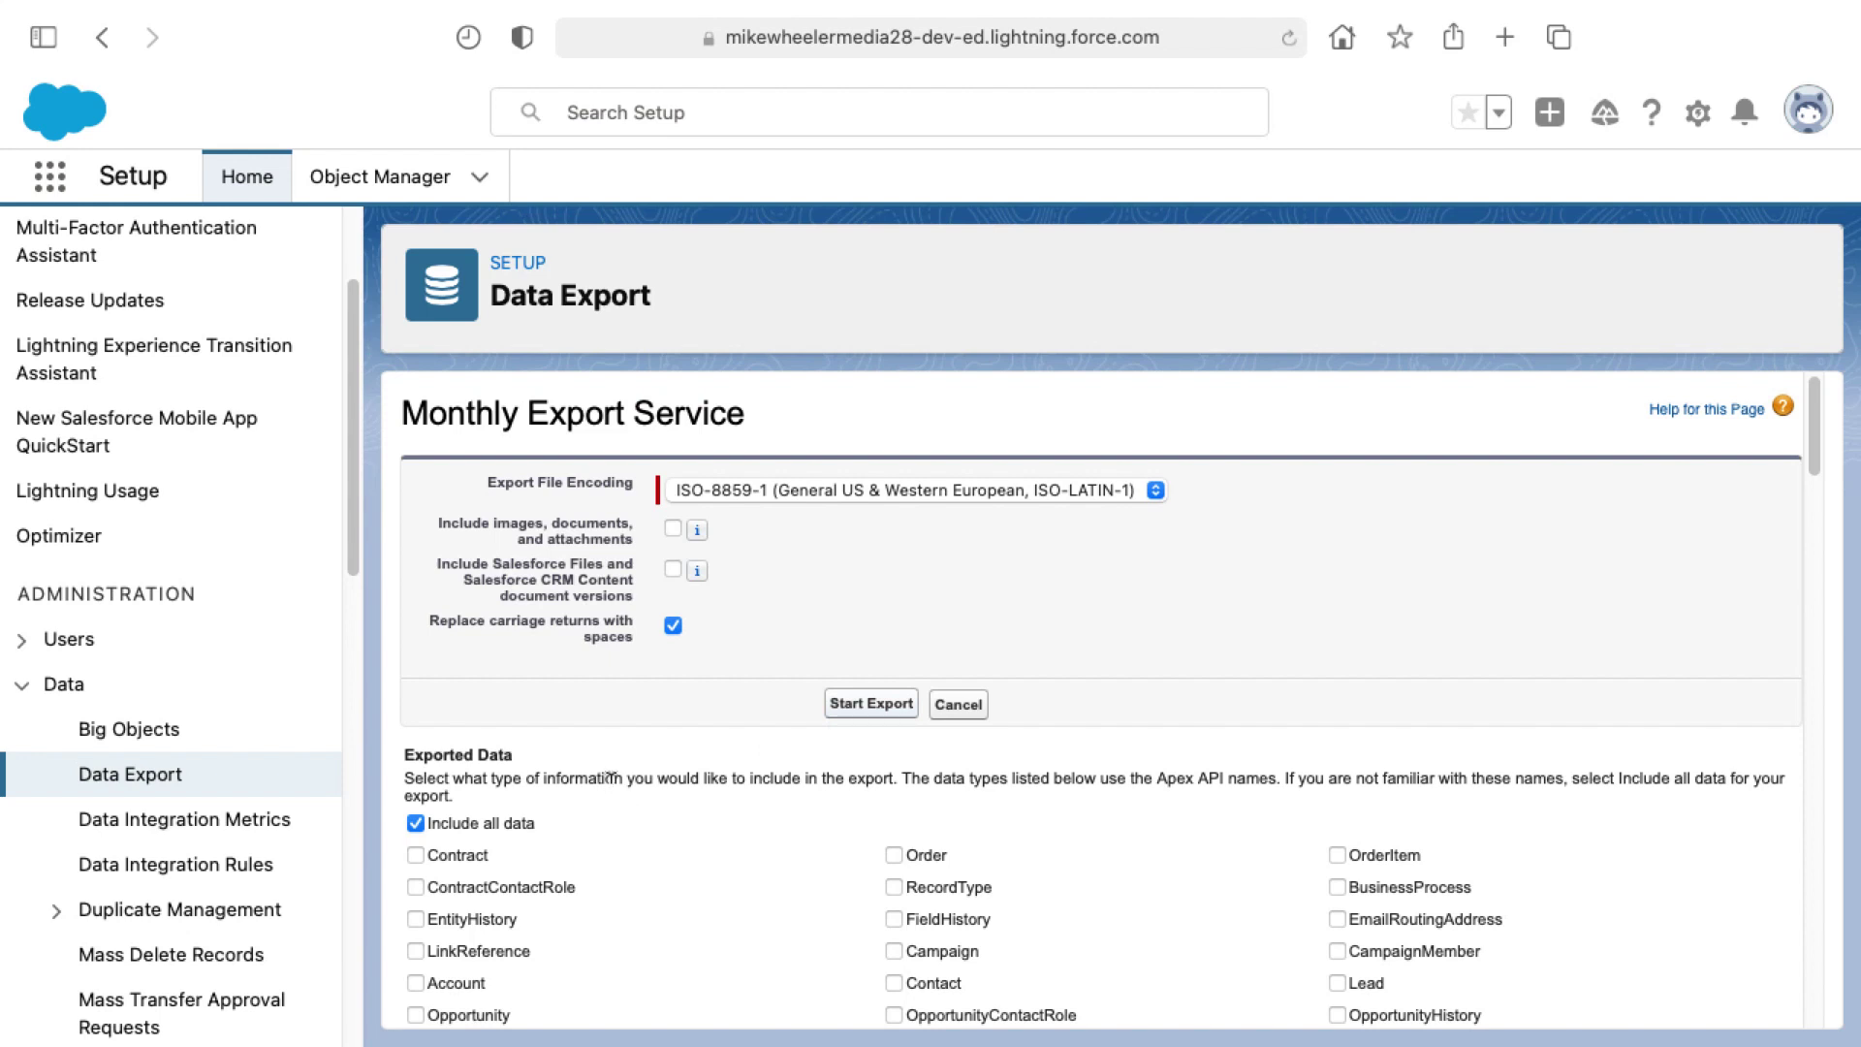
pyautogui.scroll(-3, 761, 775)
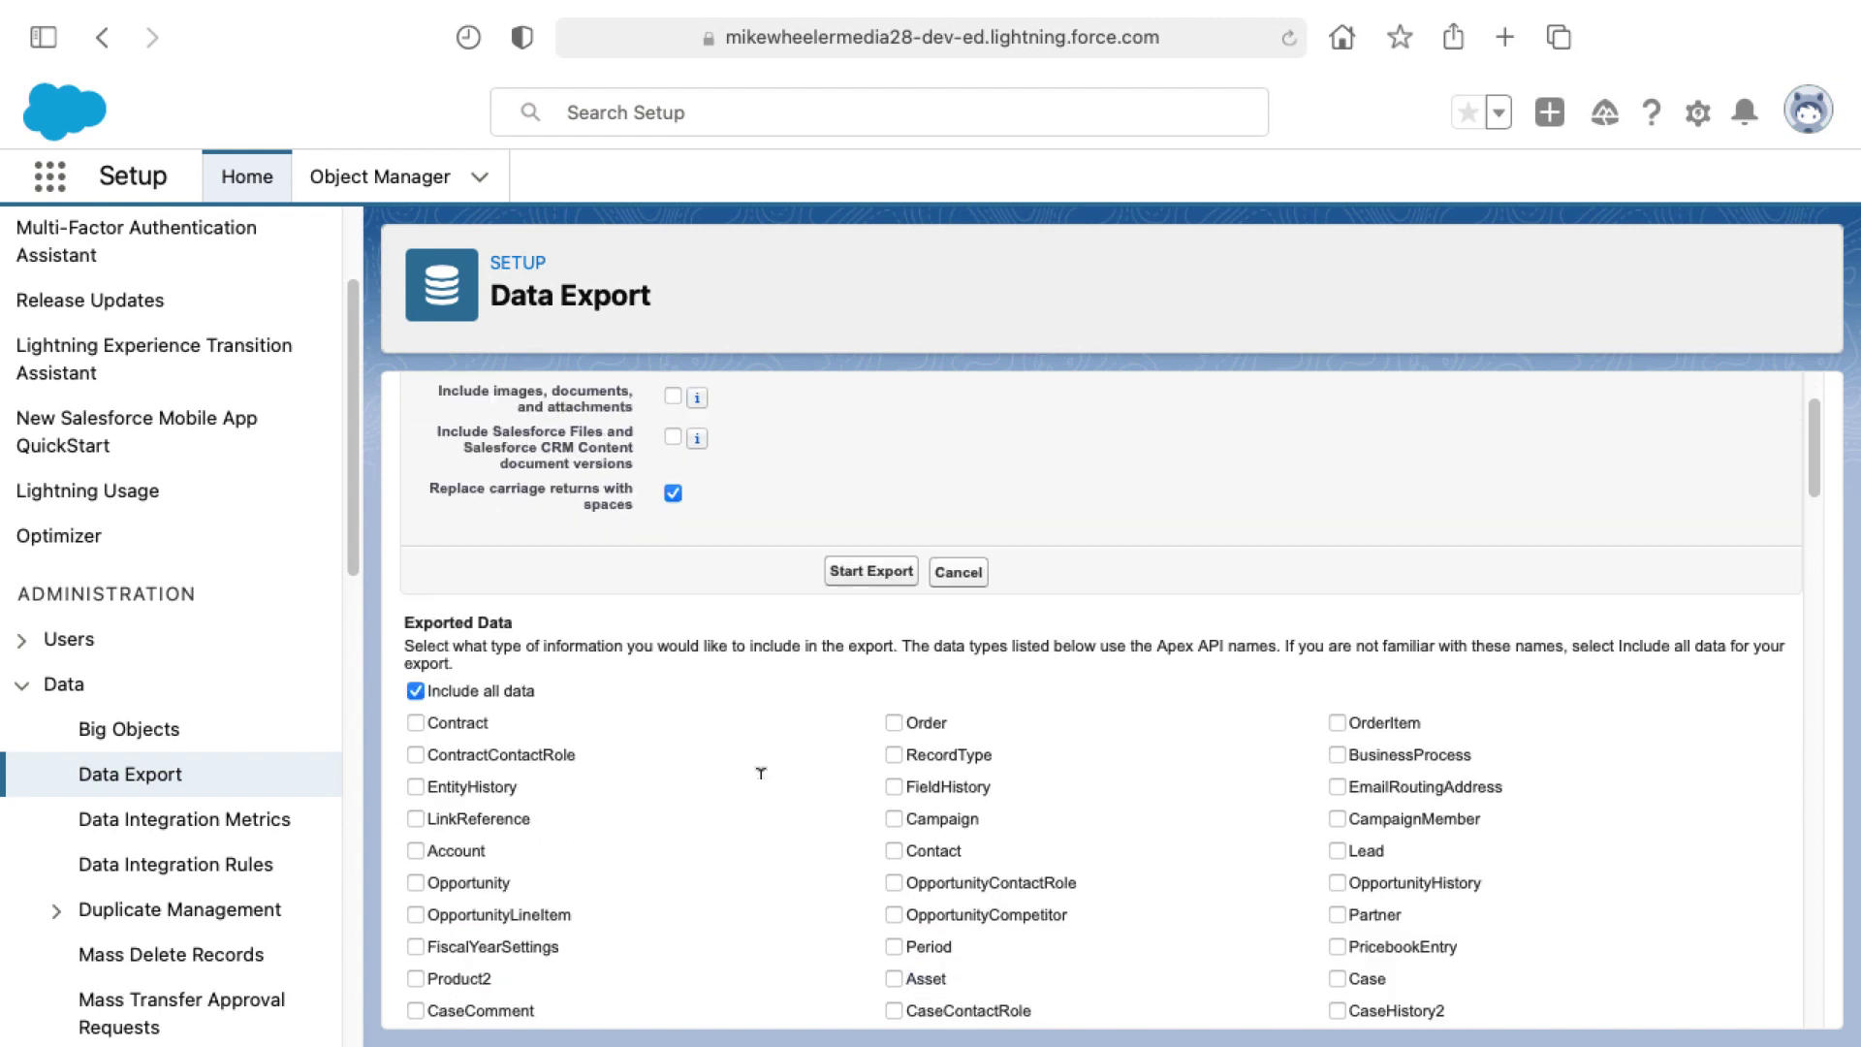
pyautogui.scroll(-4, 761, 798)
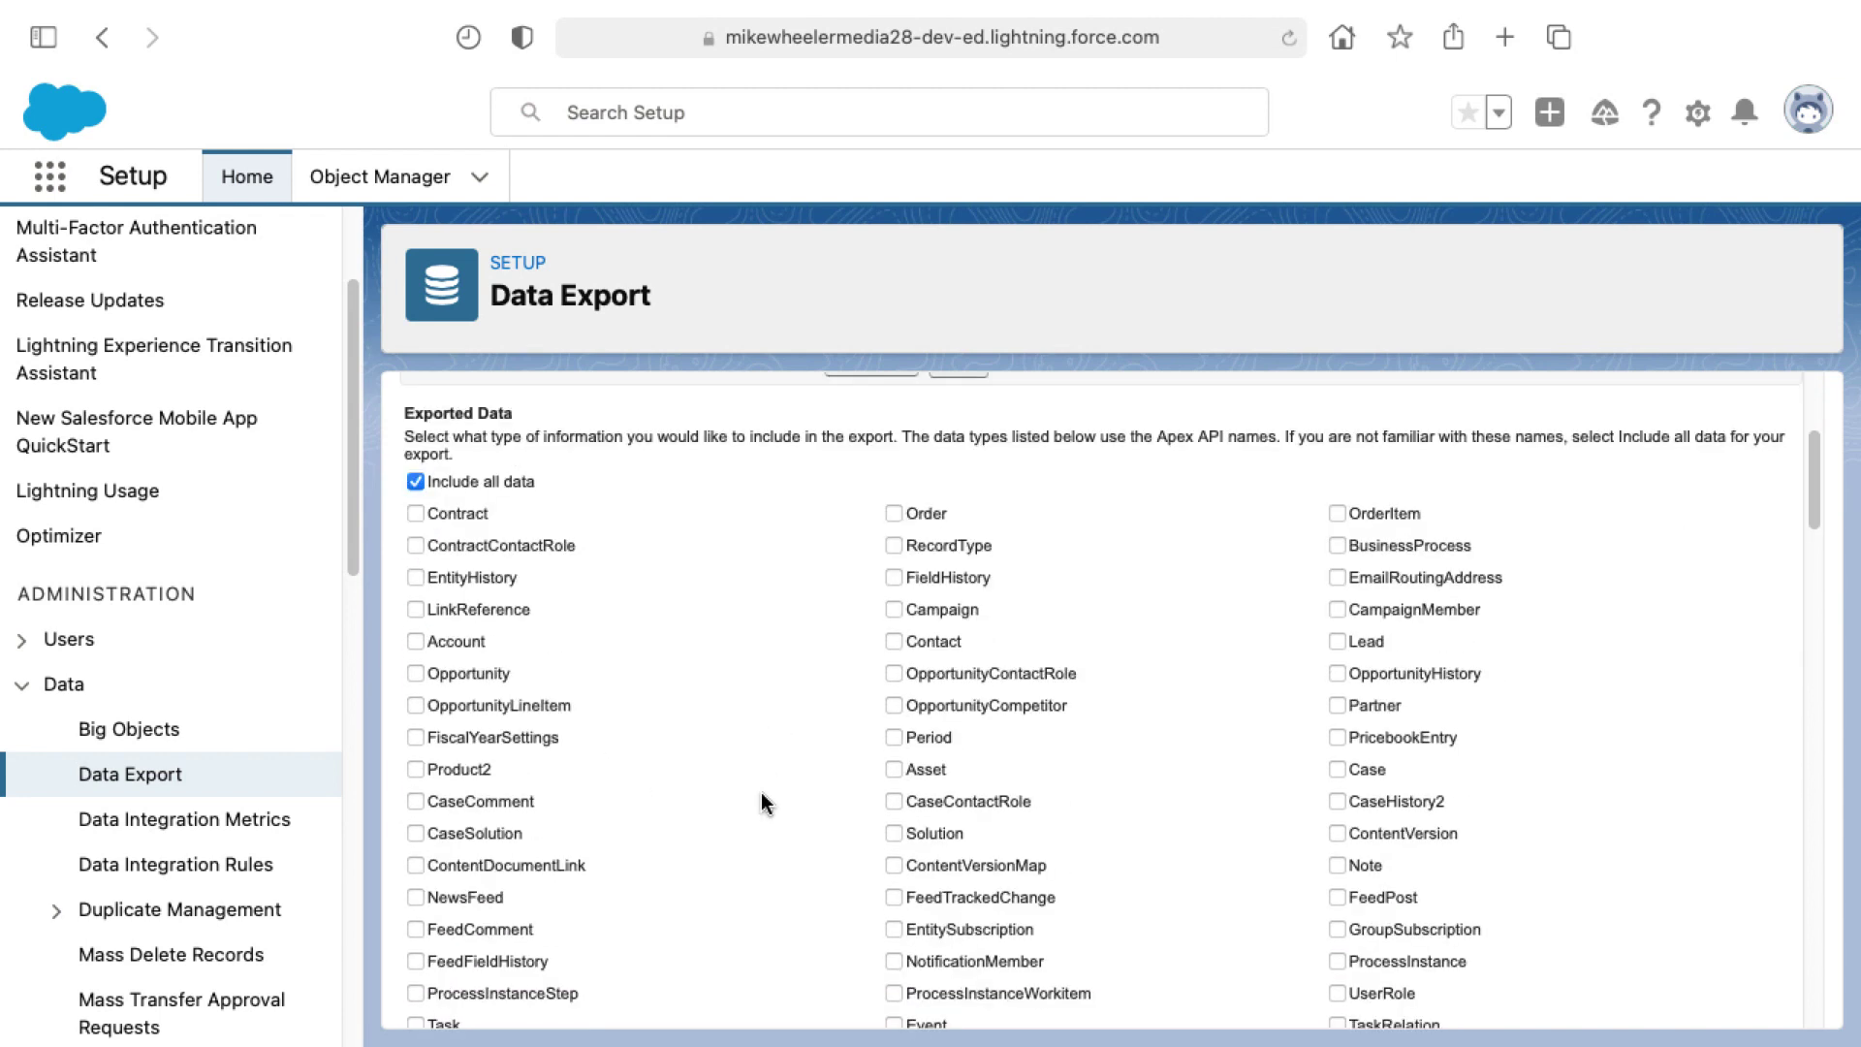
pyautogui.click(895, 578)
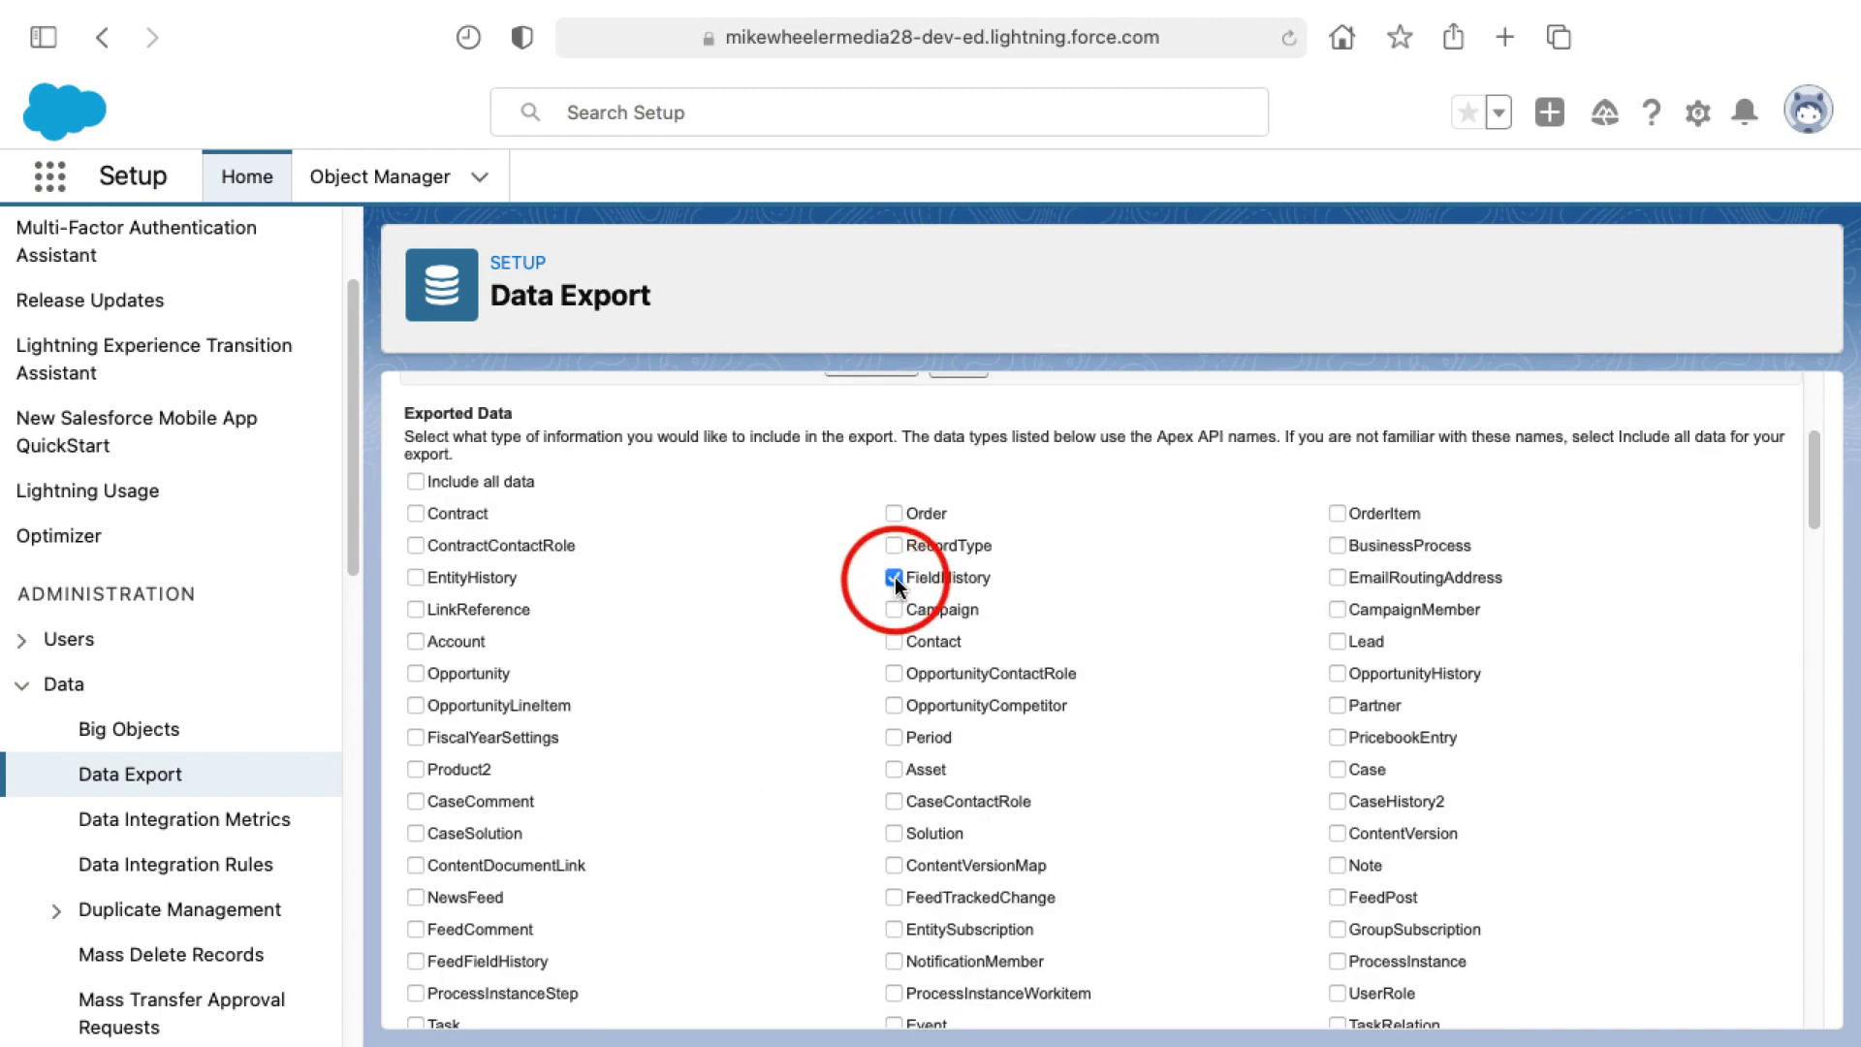
pyautogui.click(893, 546)
pyautogui.click(893, 514)
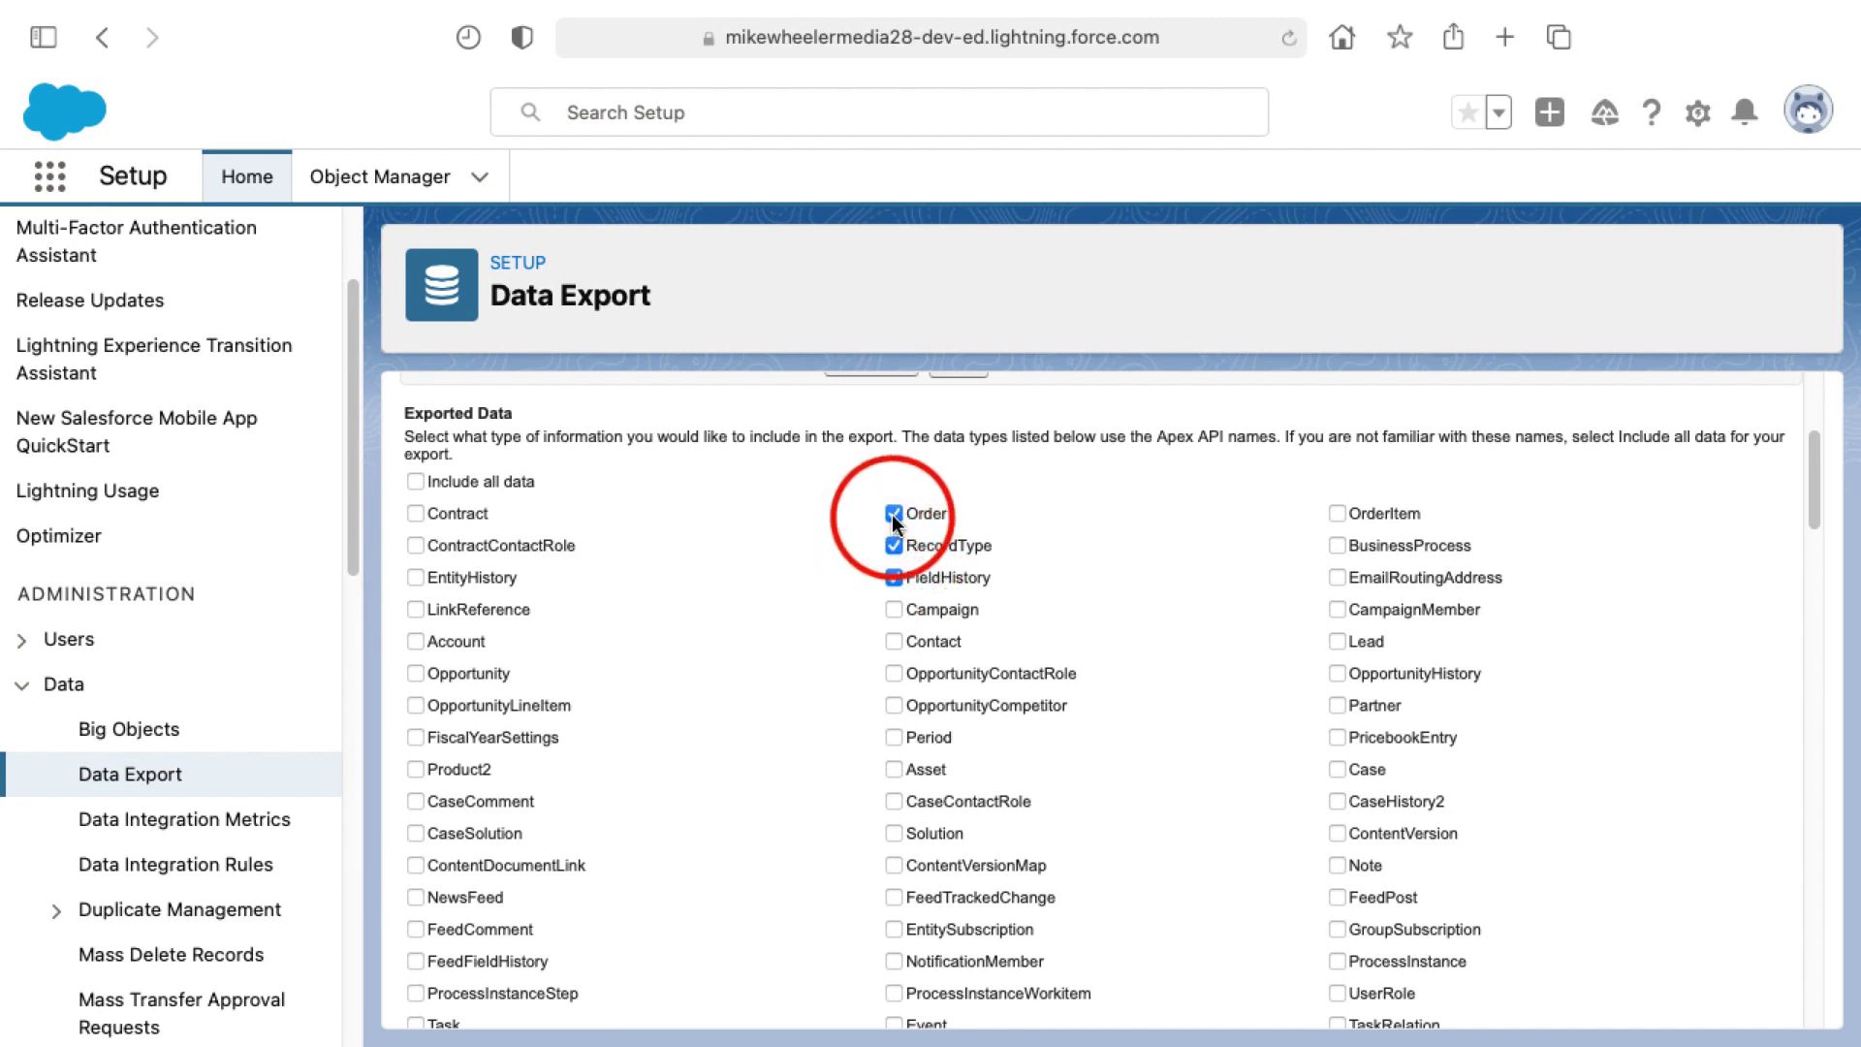
pyautogui.click(414, 481)
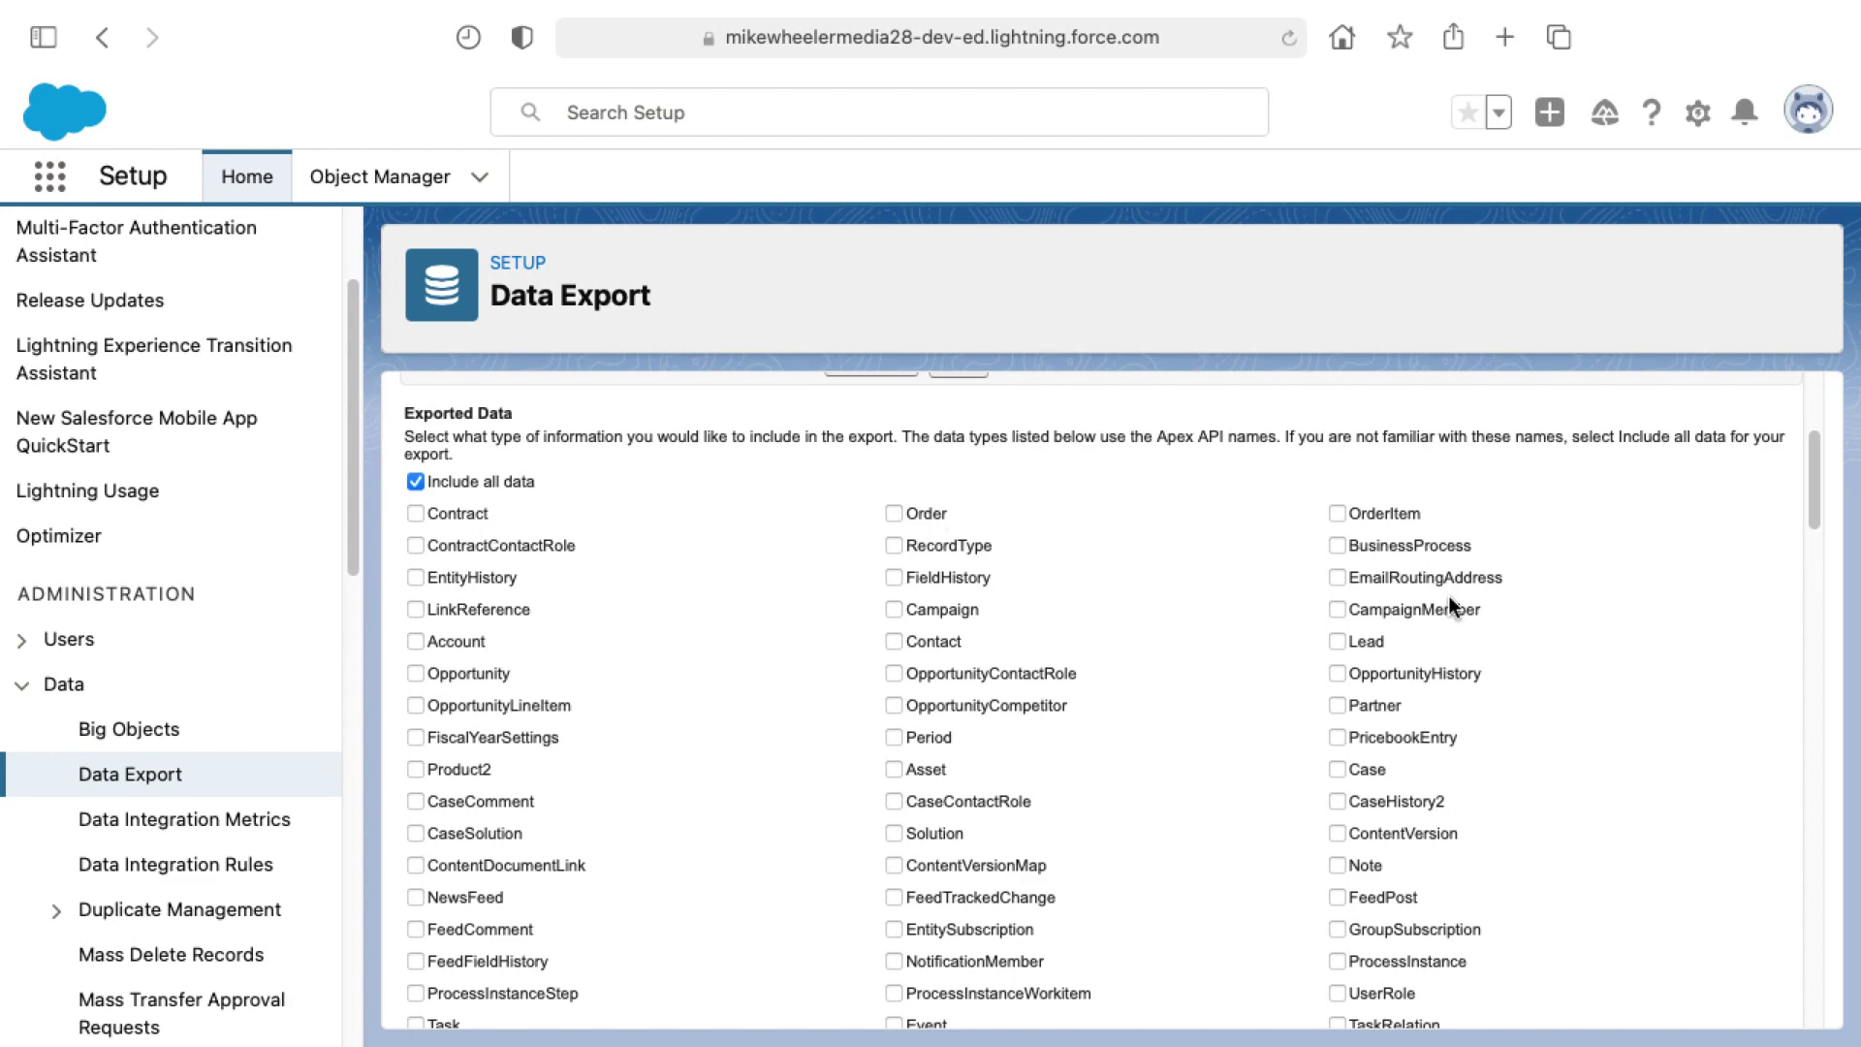
pyautogui.scroll(-15, 1391, 726)
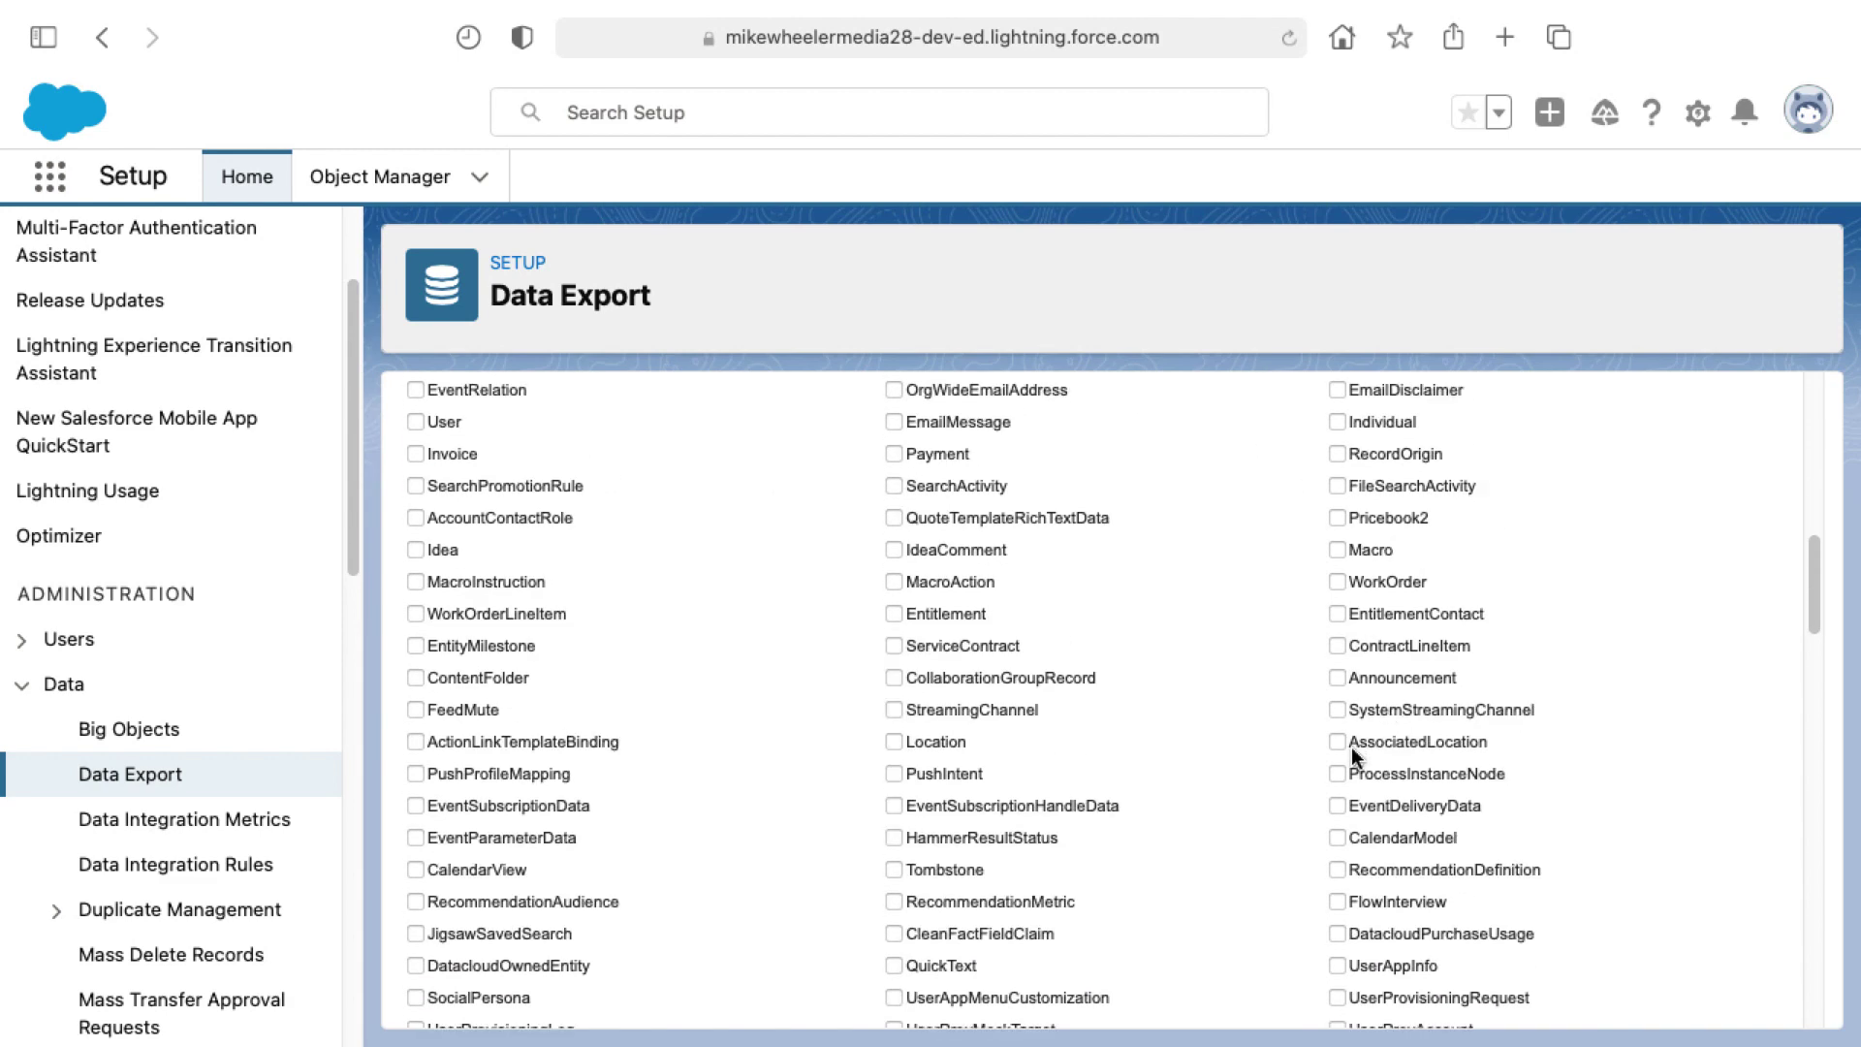
pyautogui.scroll(-12, 1353, 754)
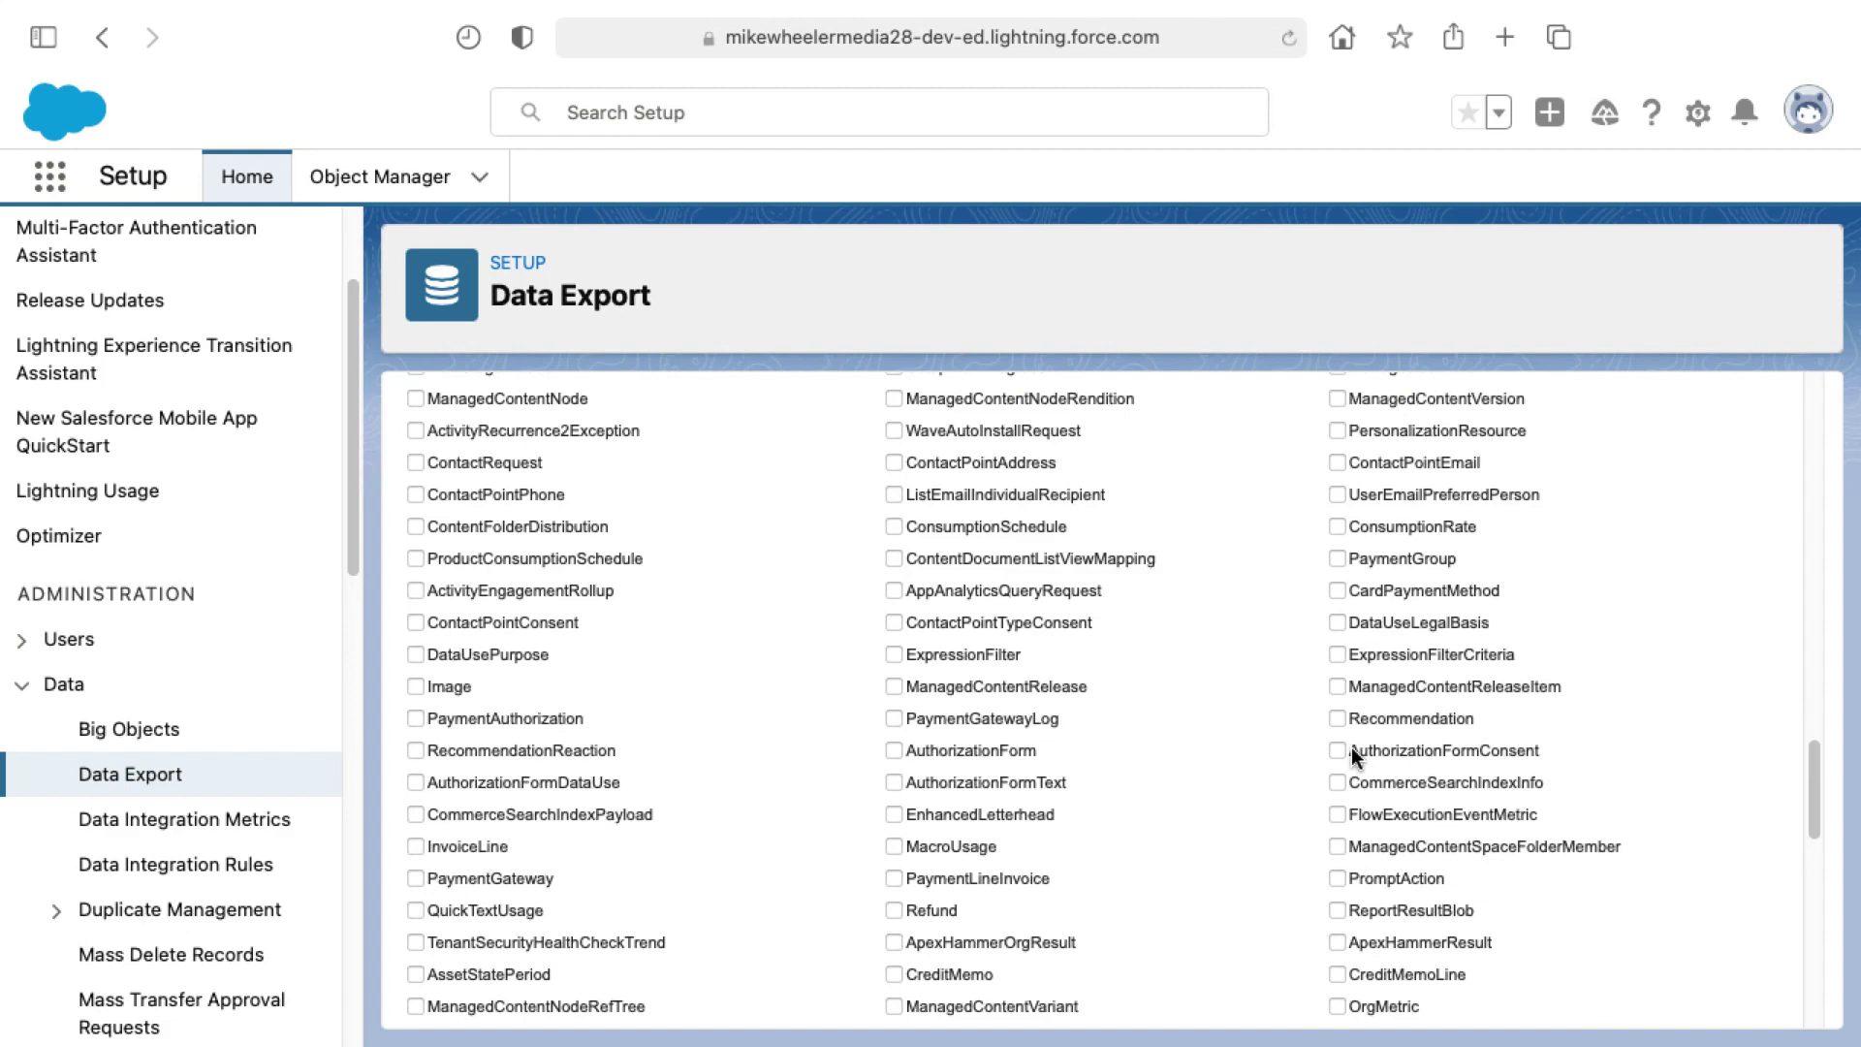
pyautogui.scroll(-10, 1353, 755)
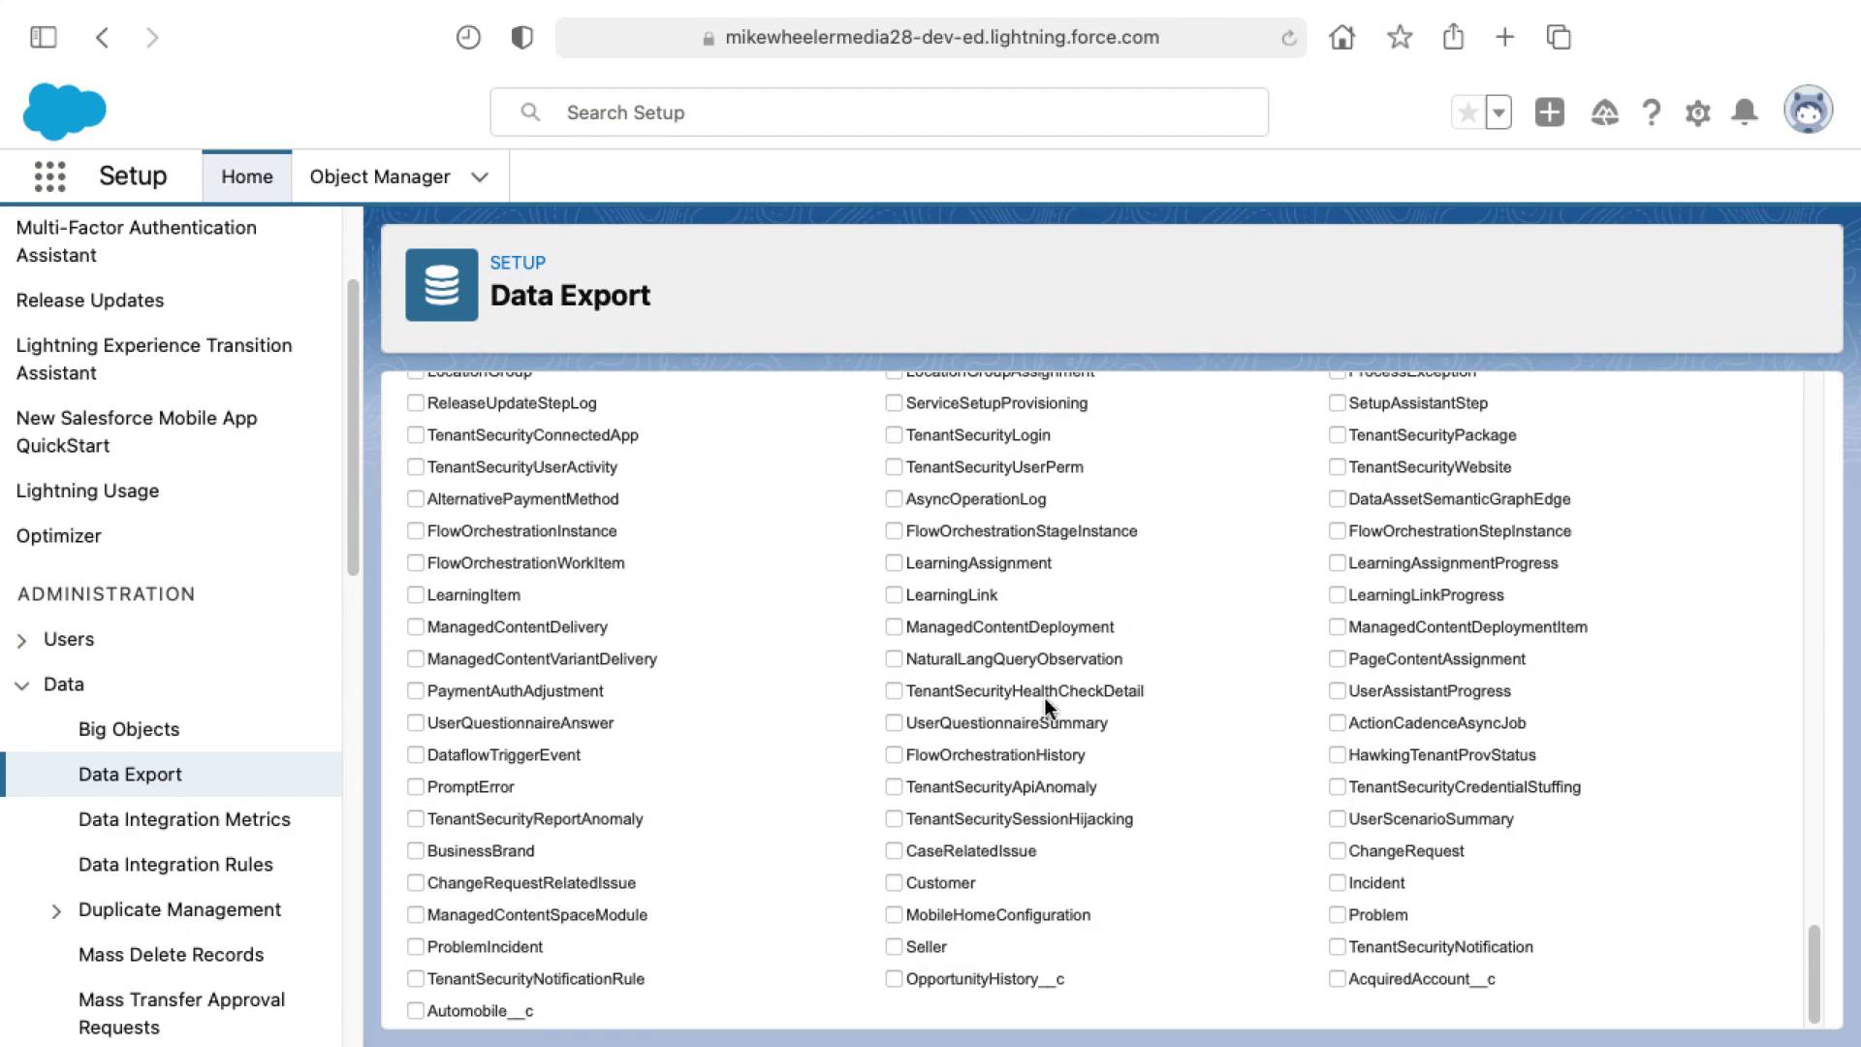
pyautogui.scroll(20, 1044, 696)
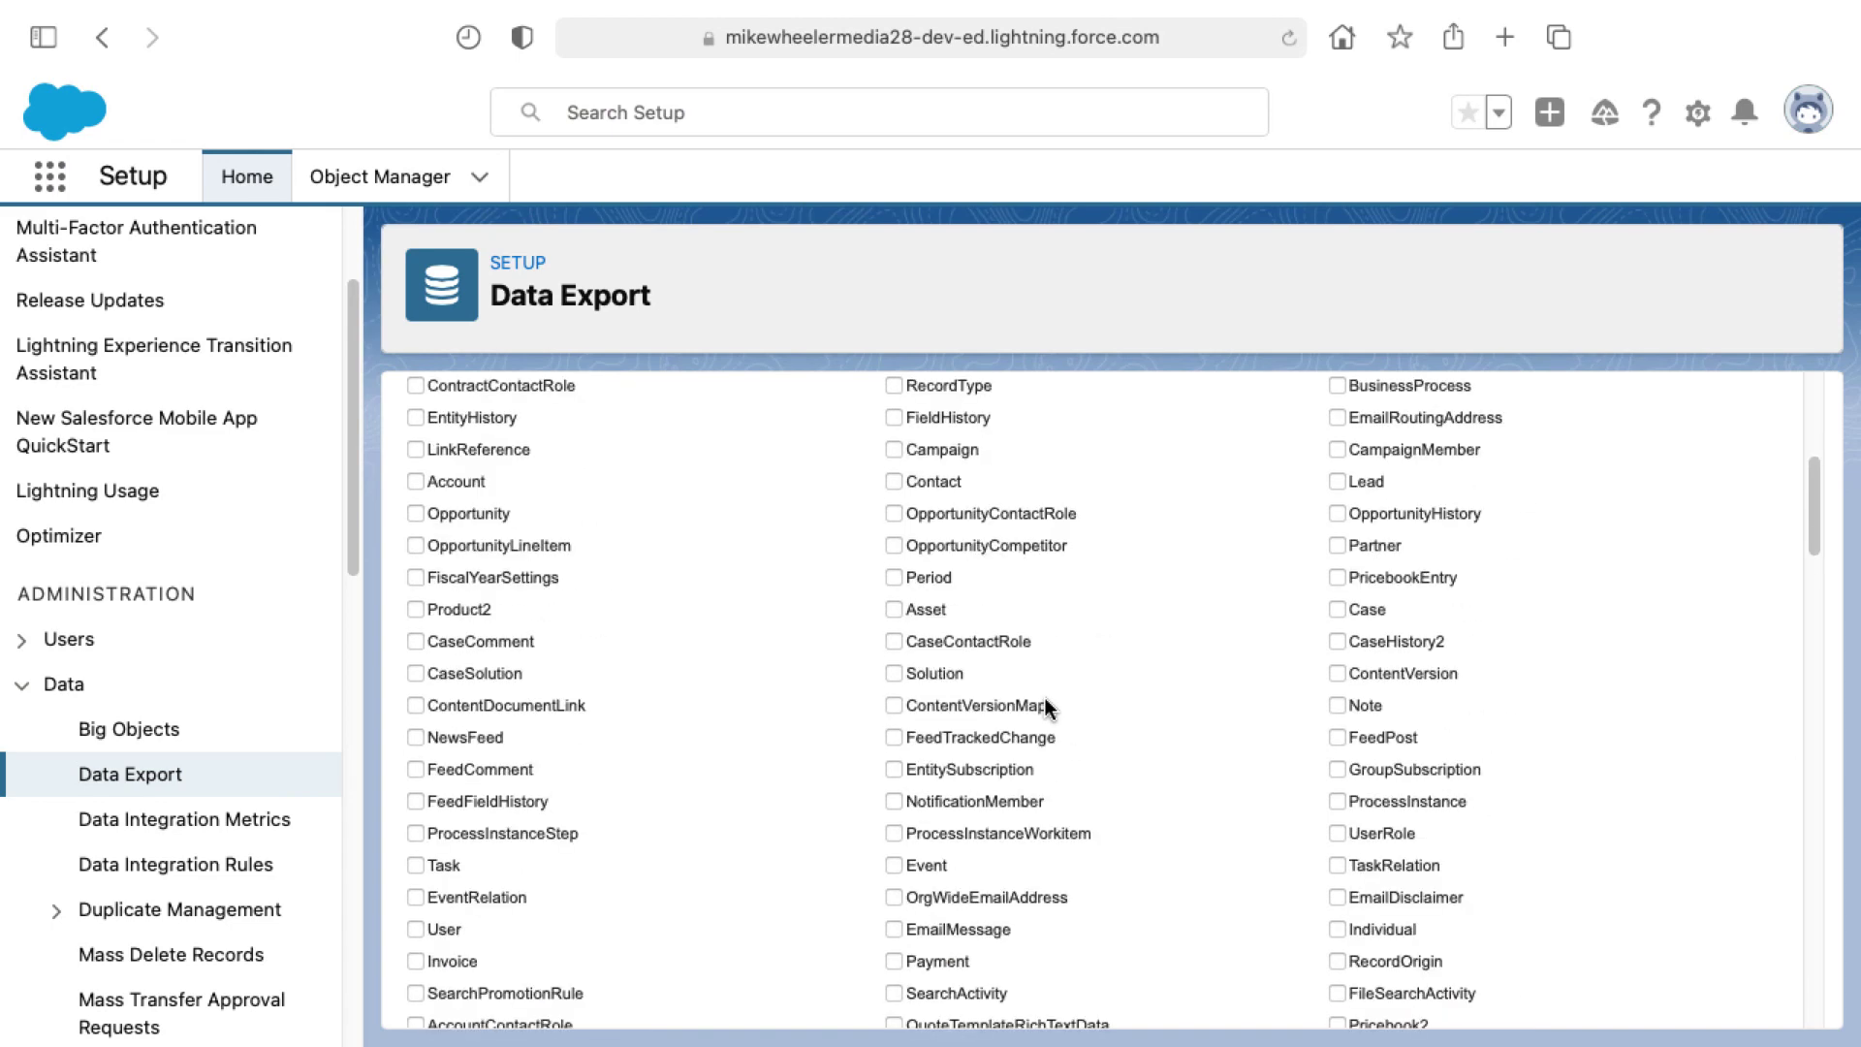
pyautogui.scroll(5, 1046, 698)
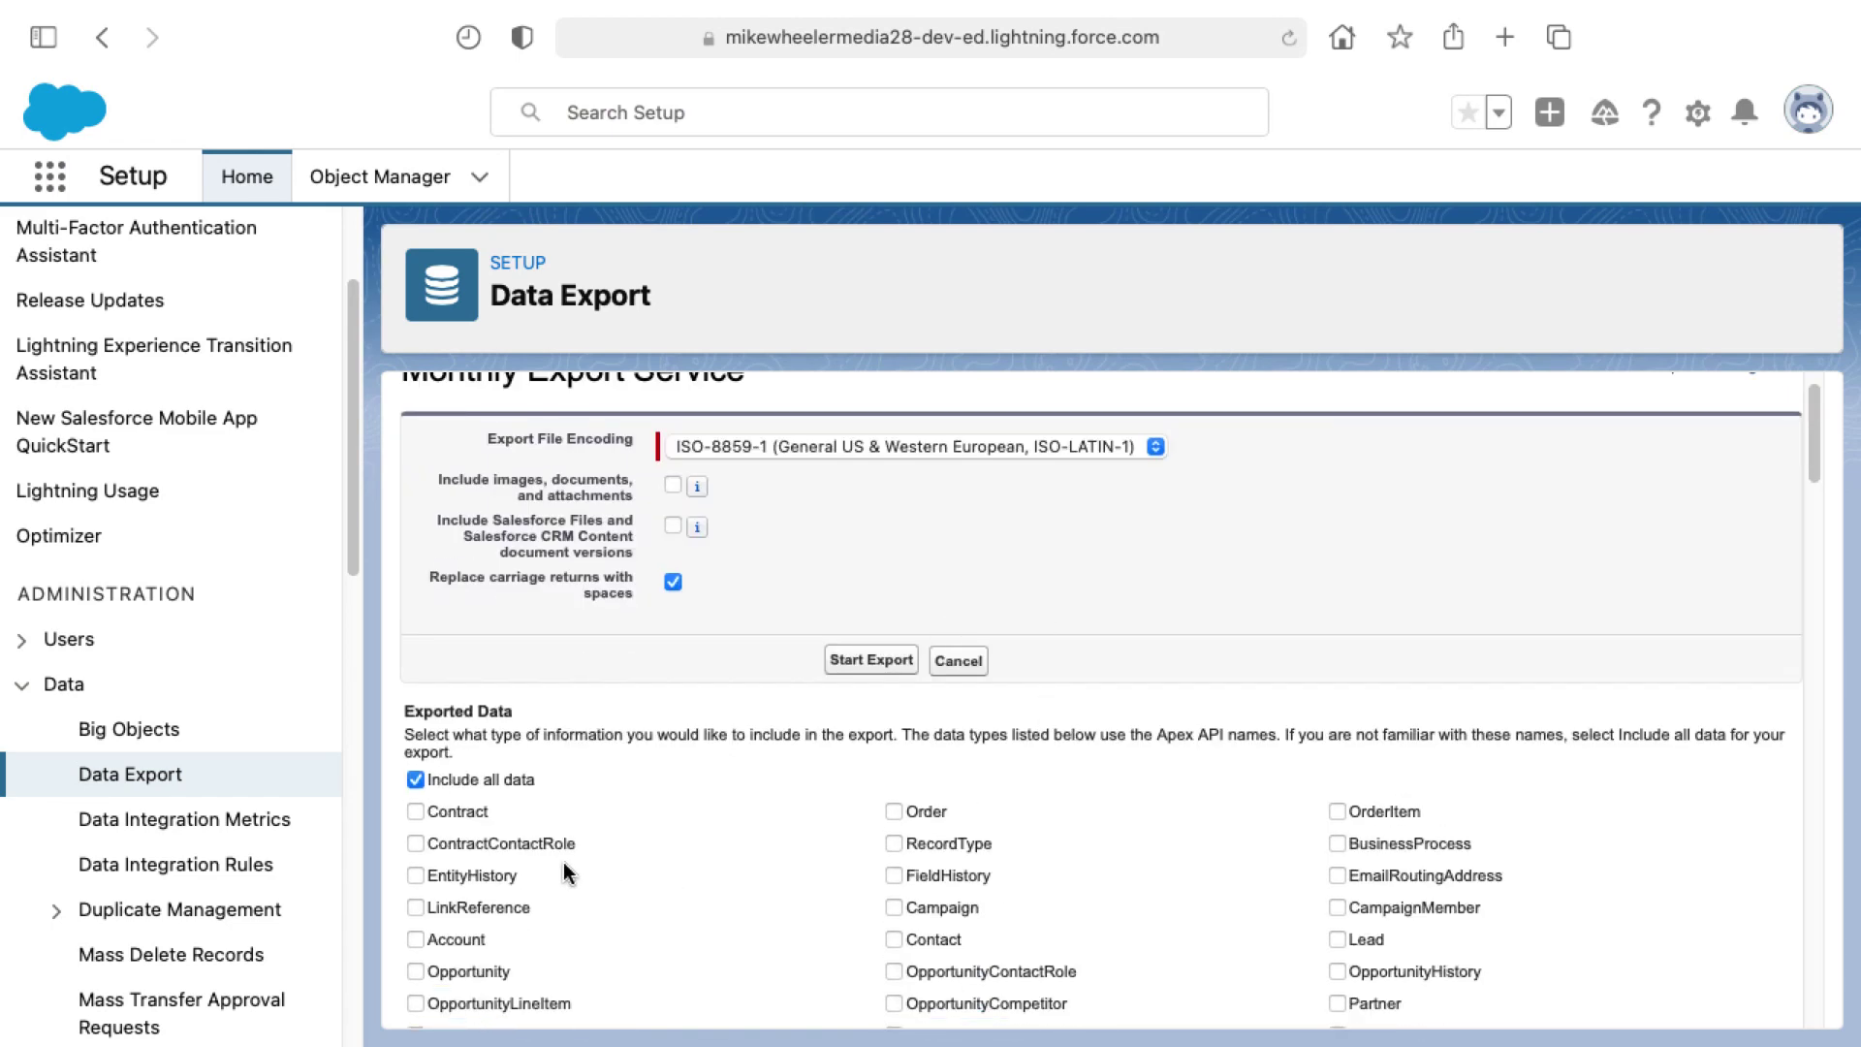
pyautogui.scroll(1, 898, 613)
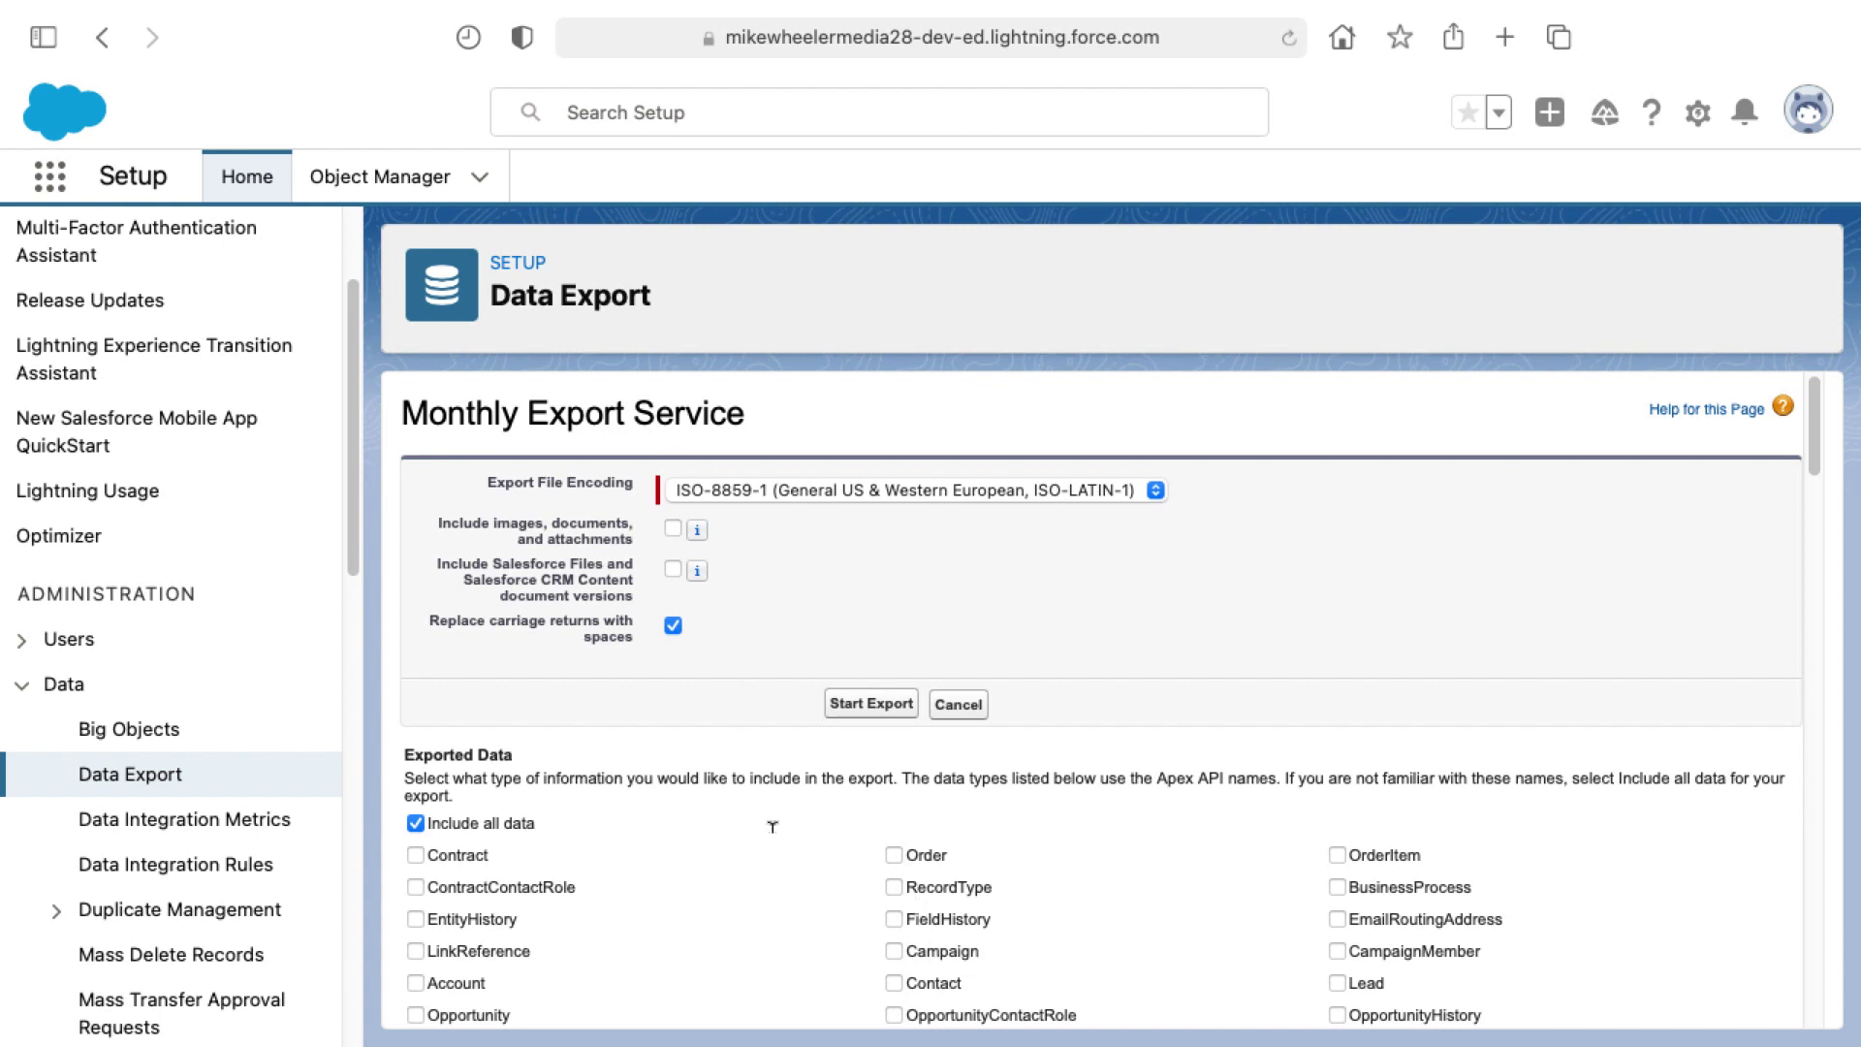
pyautogui.click(500, 530)
pyautogui.click(503, 577)
pyautogui.click(784, 551)
pyautogui.moveTo(697, 538)
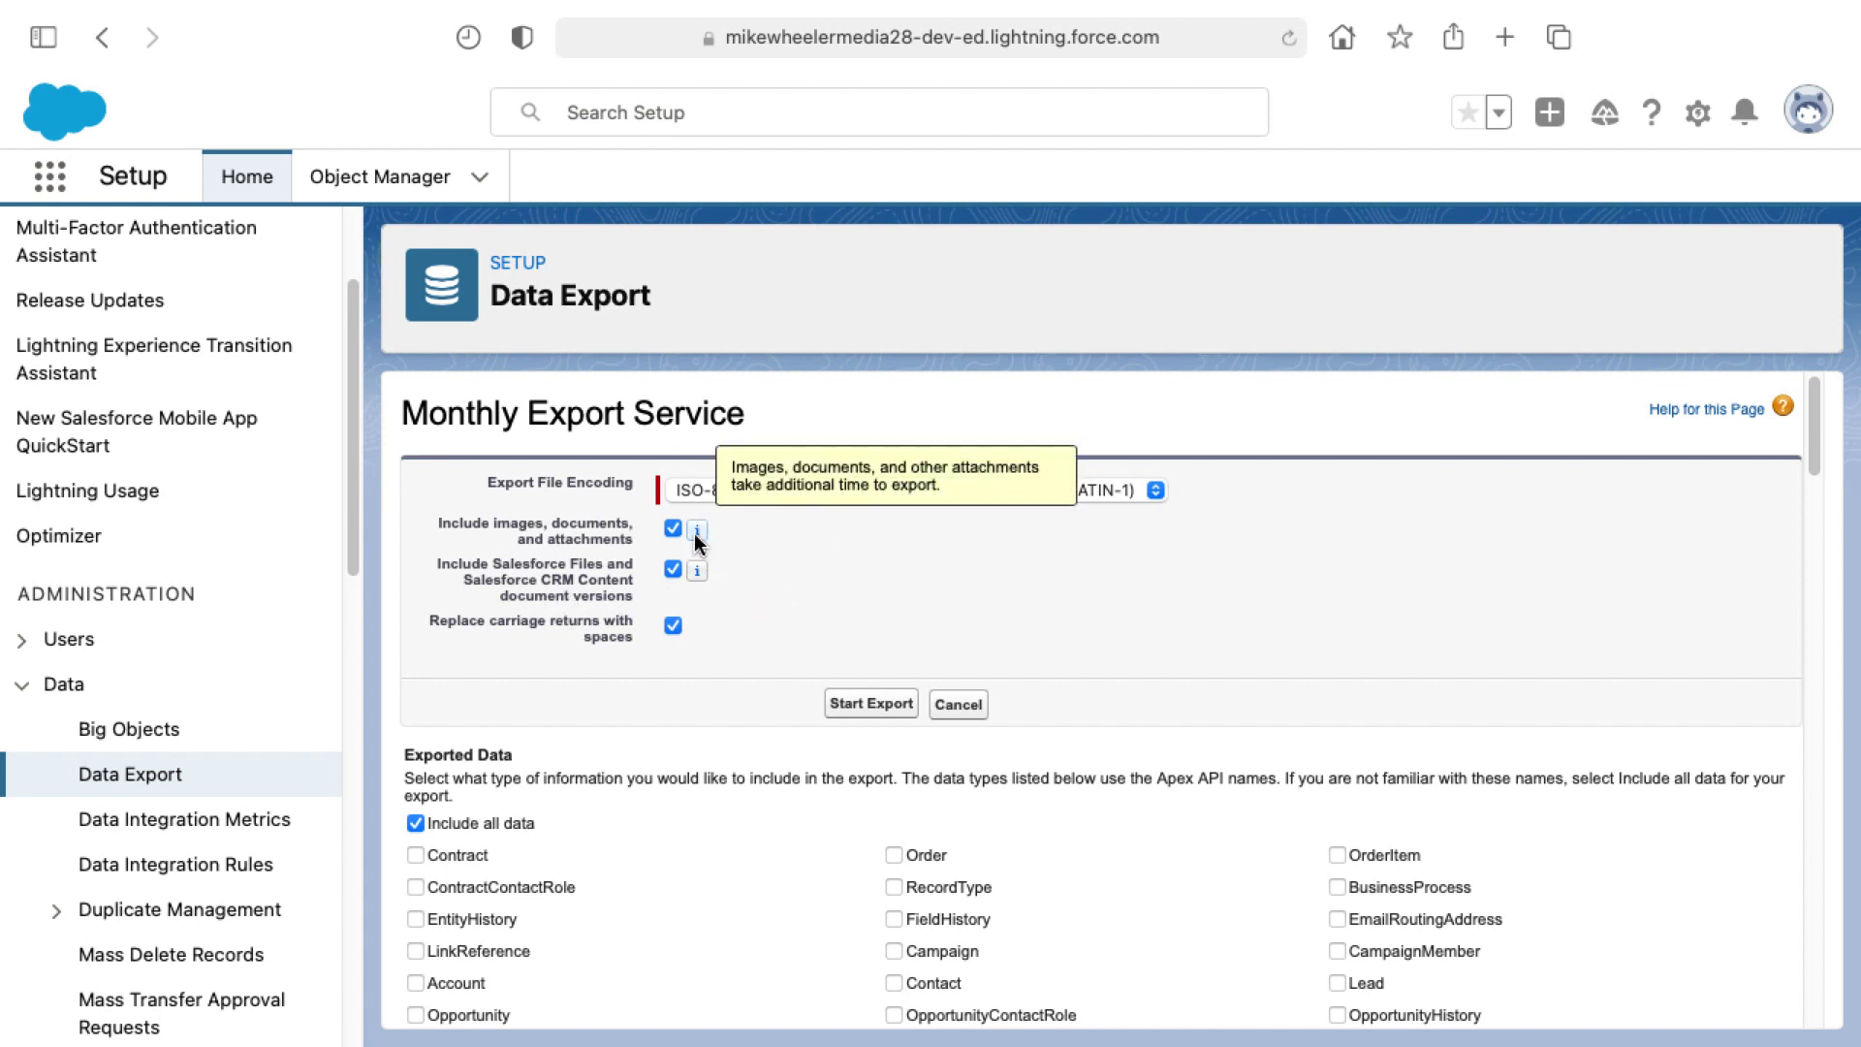
pyautogui.moveTo(704, 572)
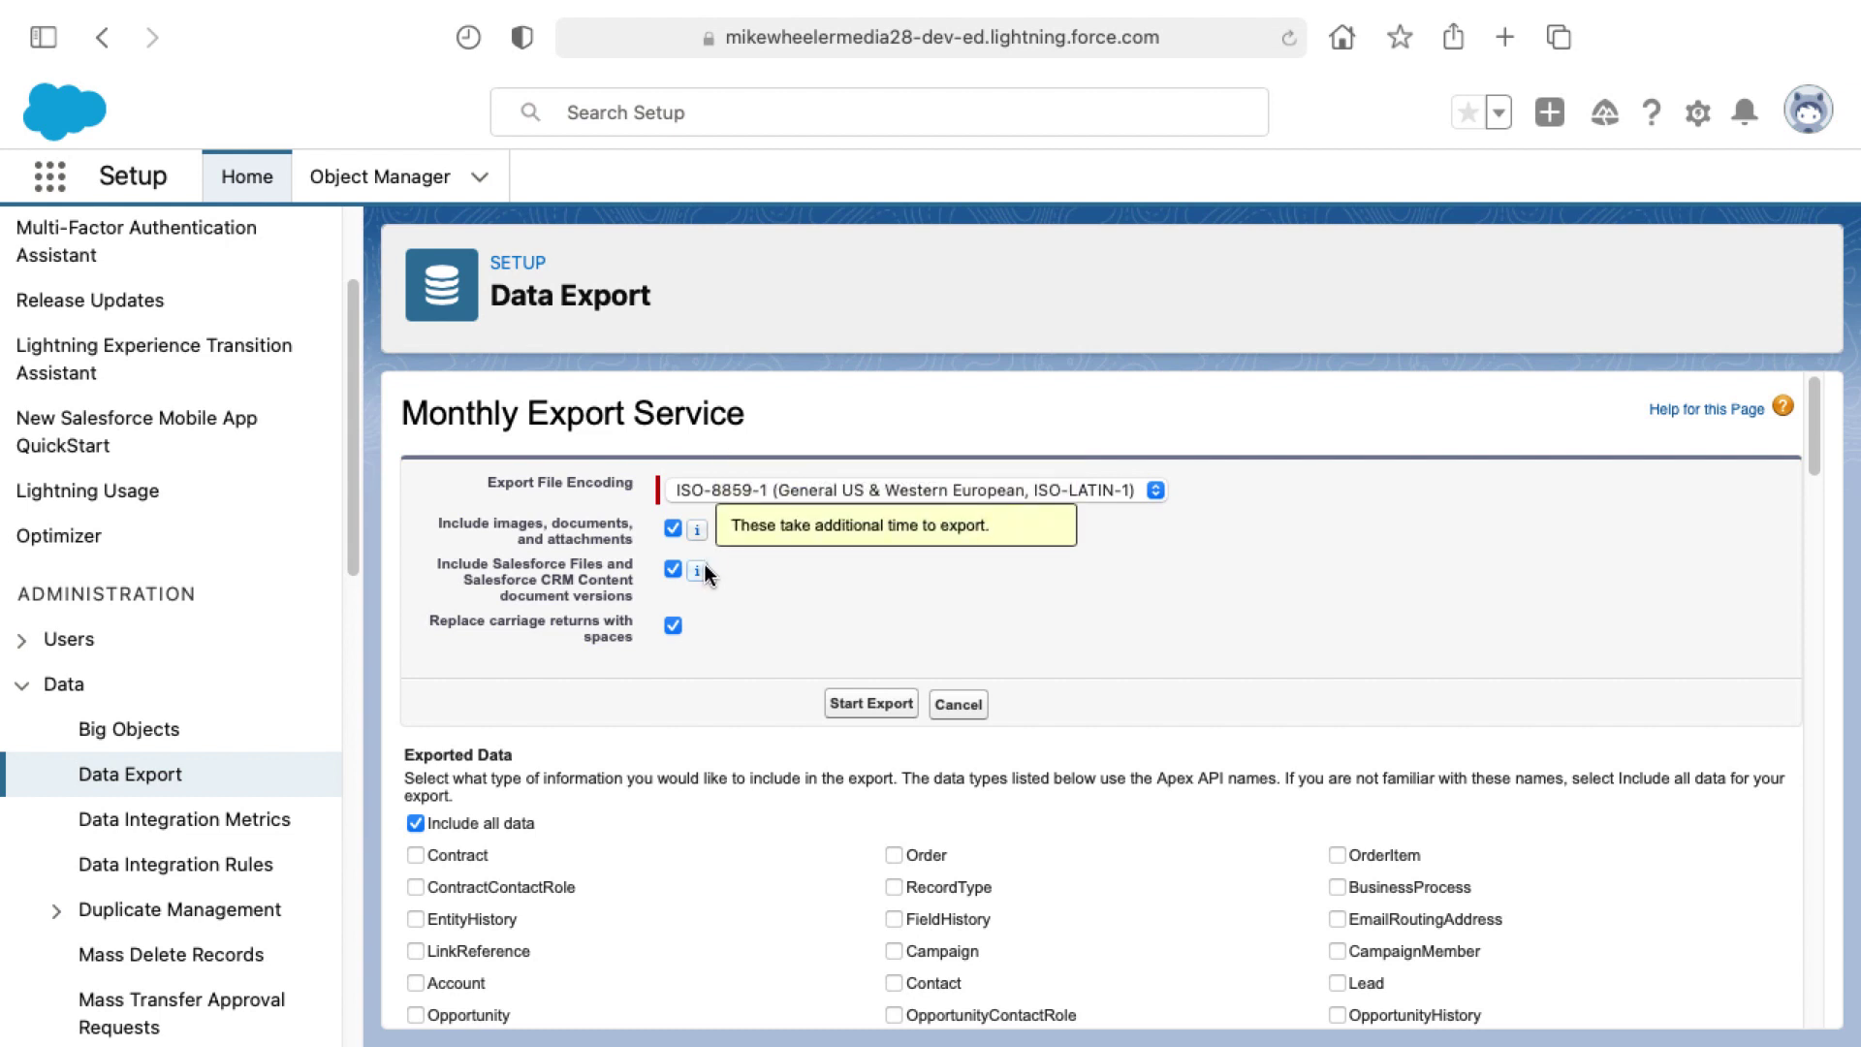
pyautogui.click(674, 570)
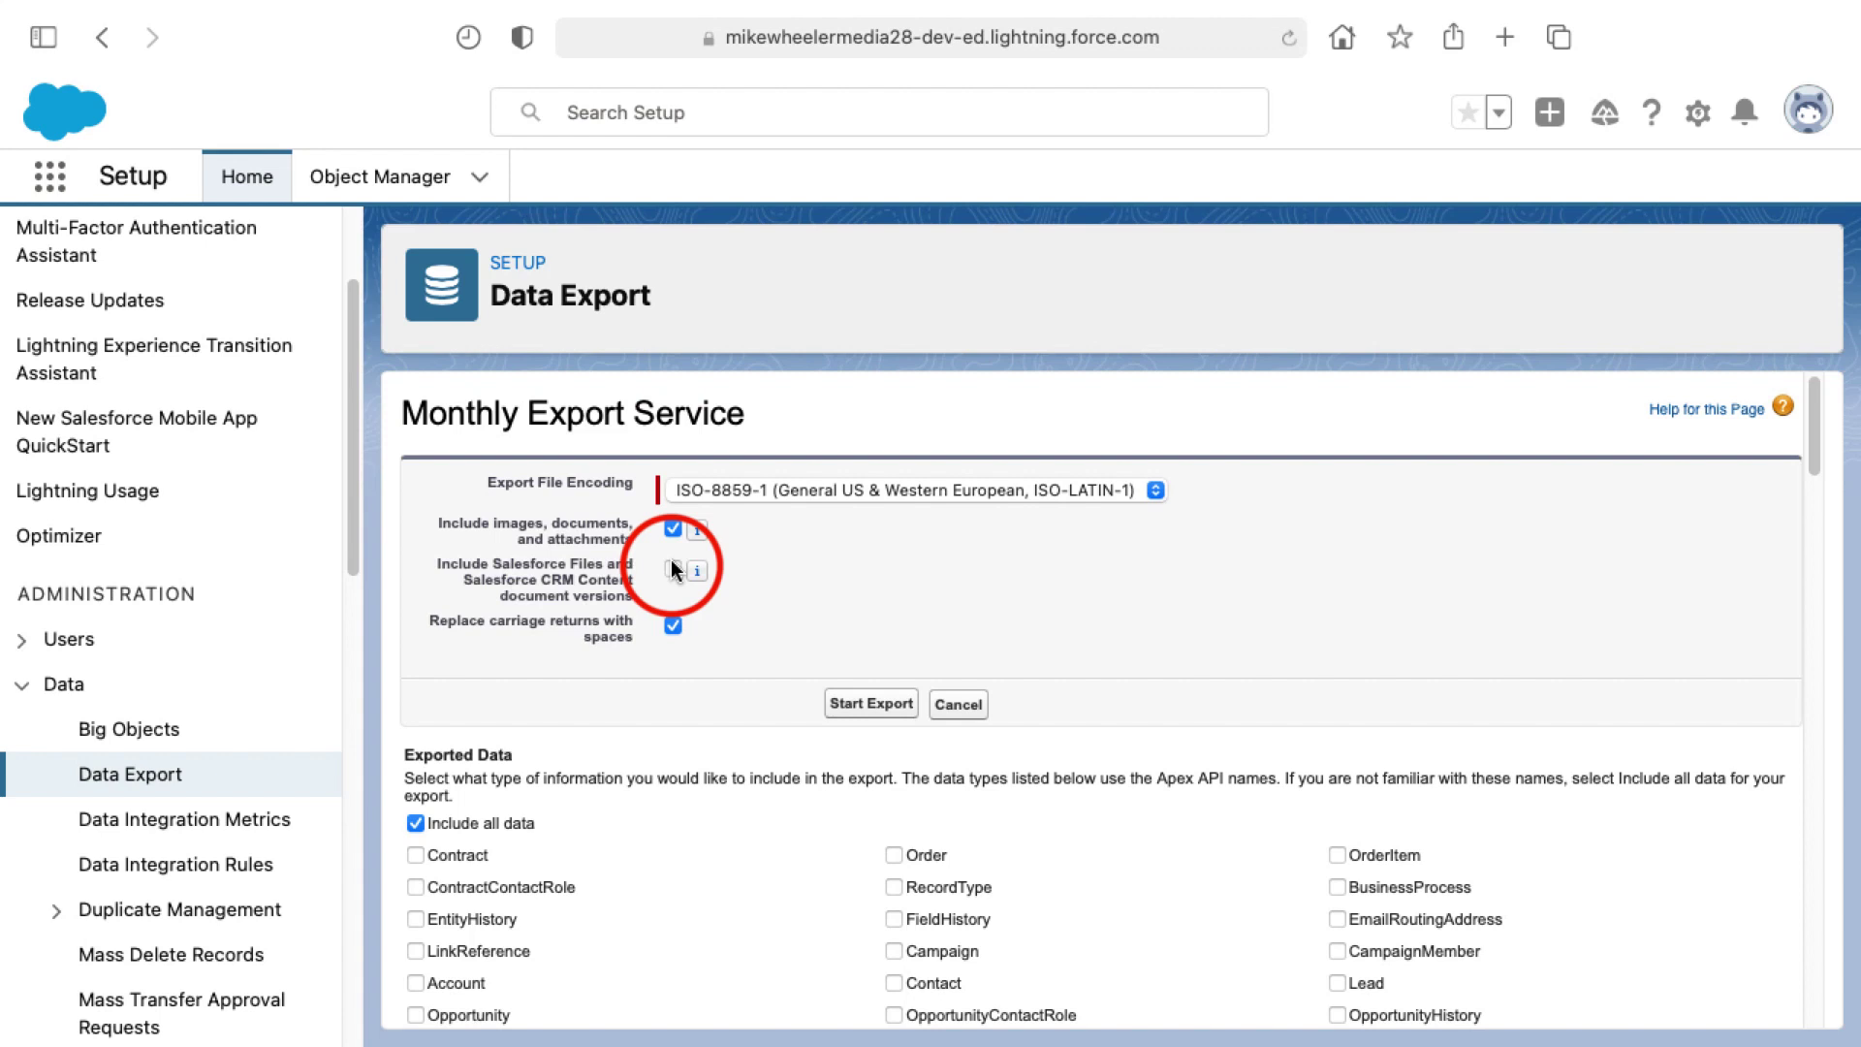
pyautogui.click(674, 528)
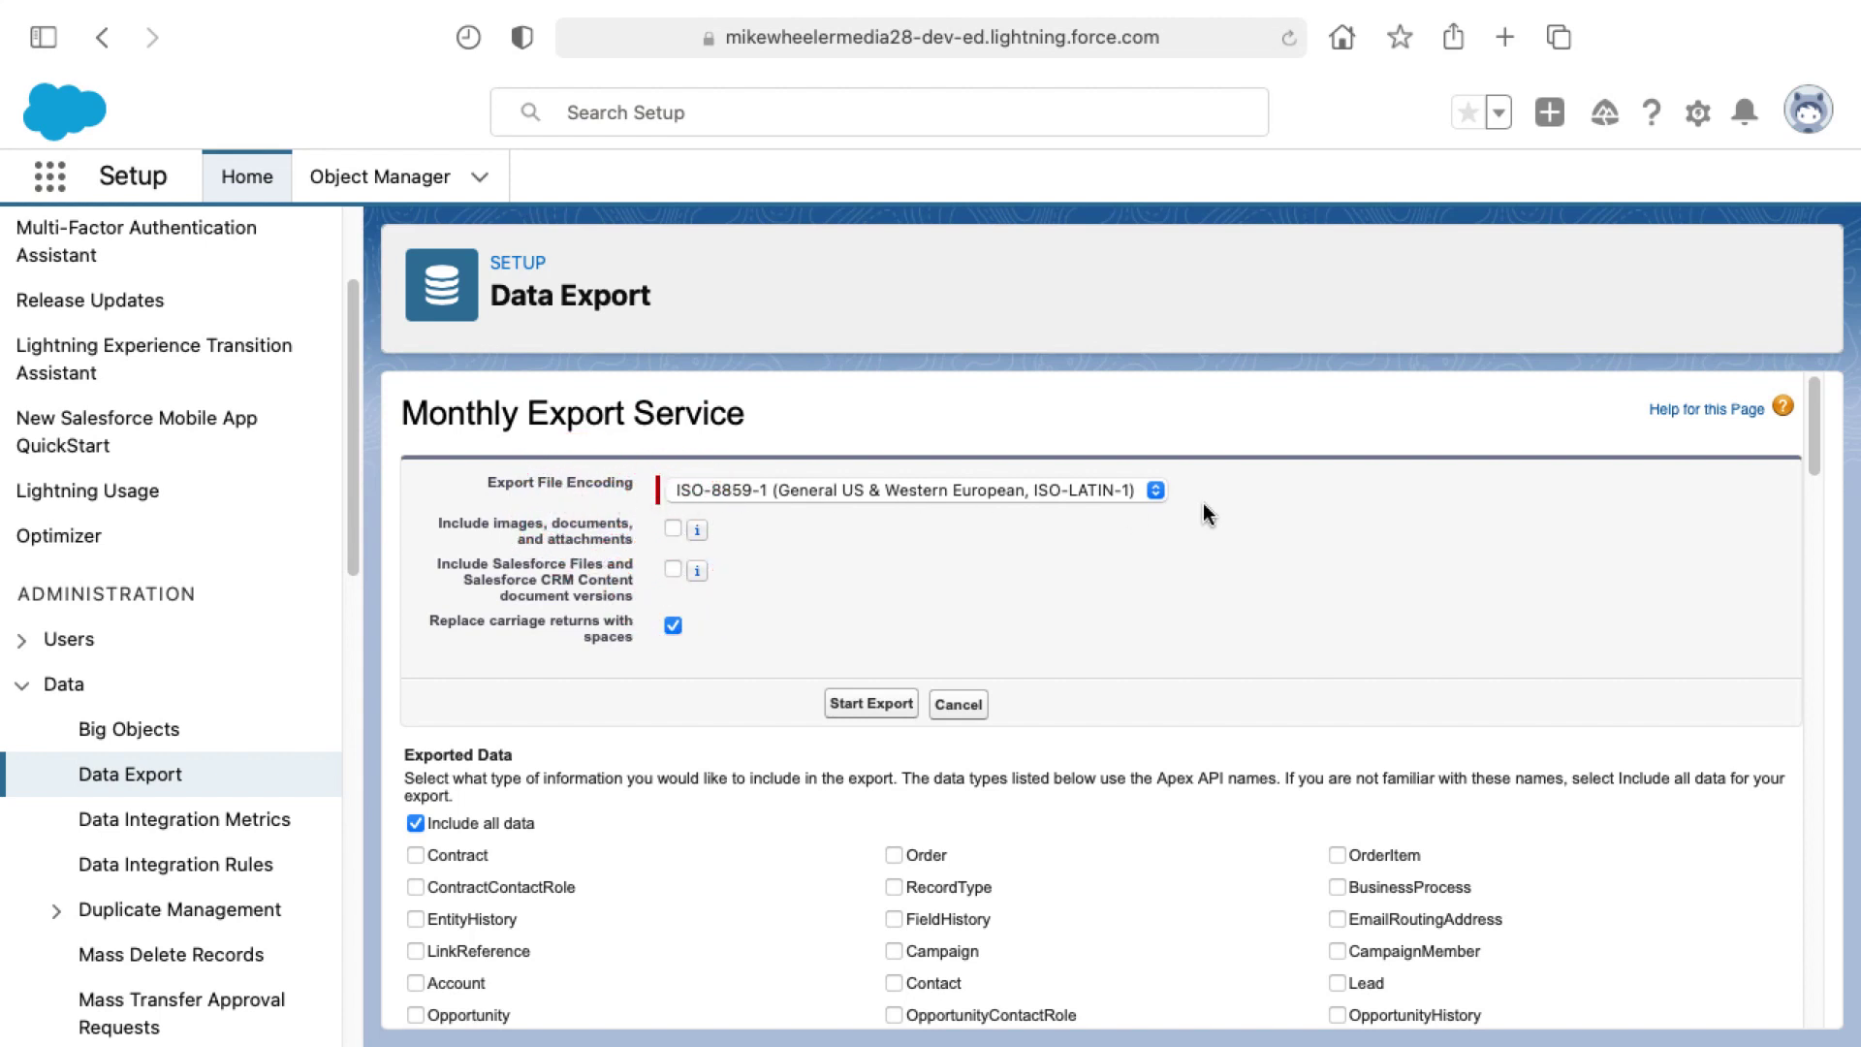
pyautogui.click(1153, 491)
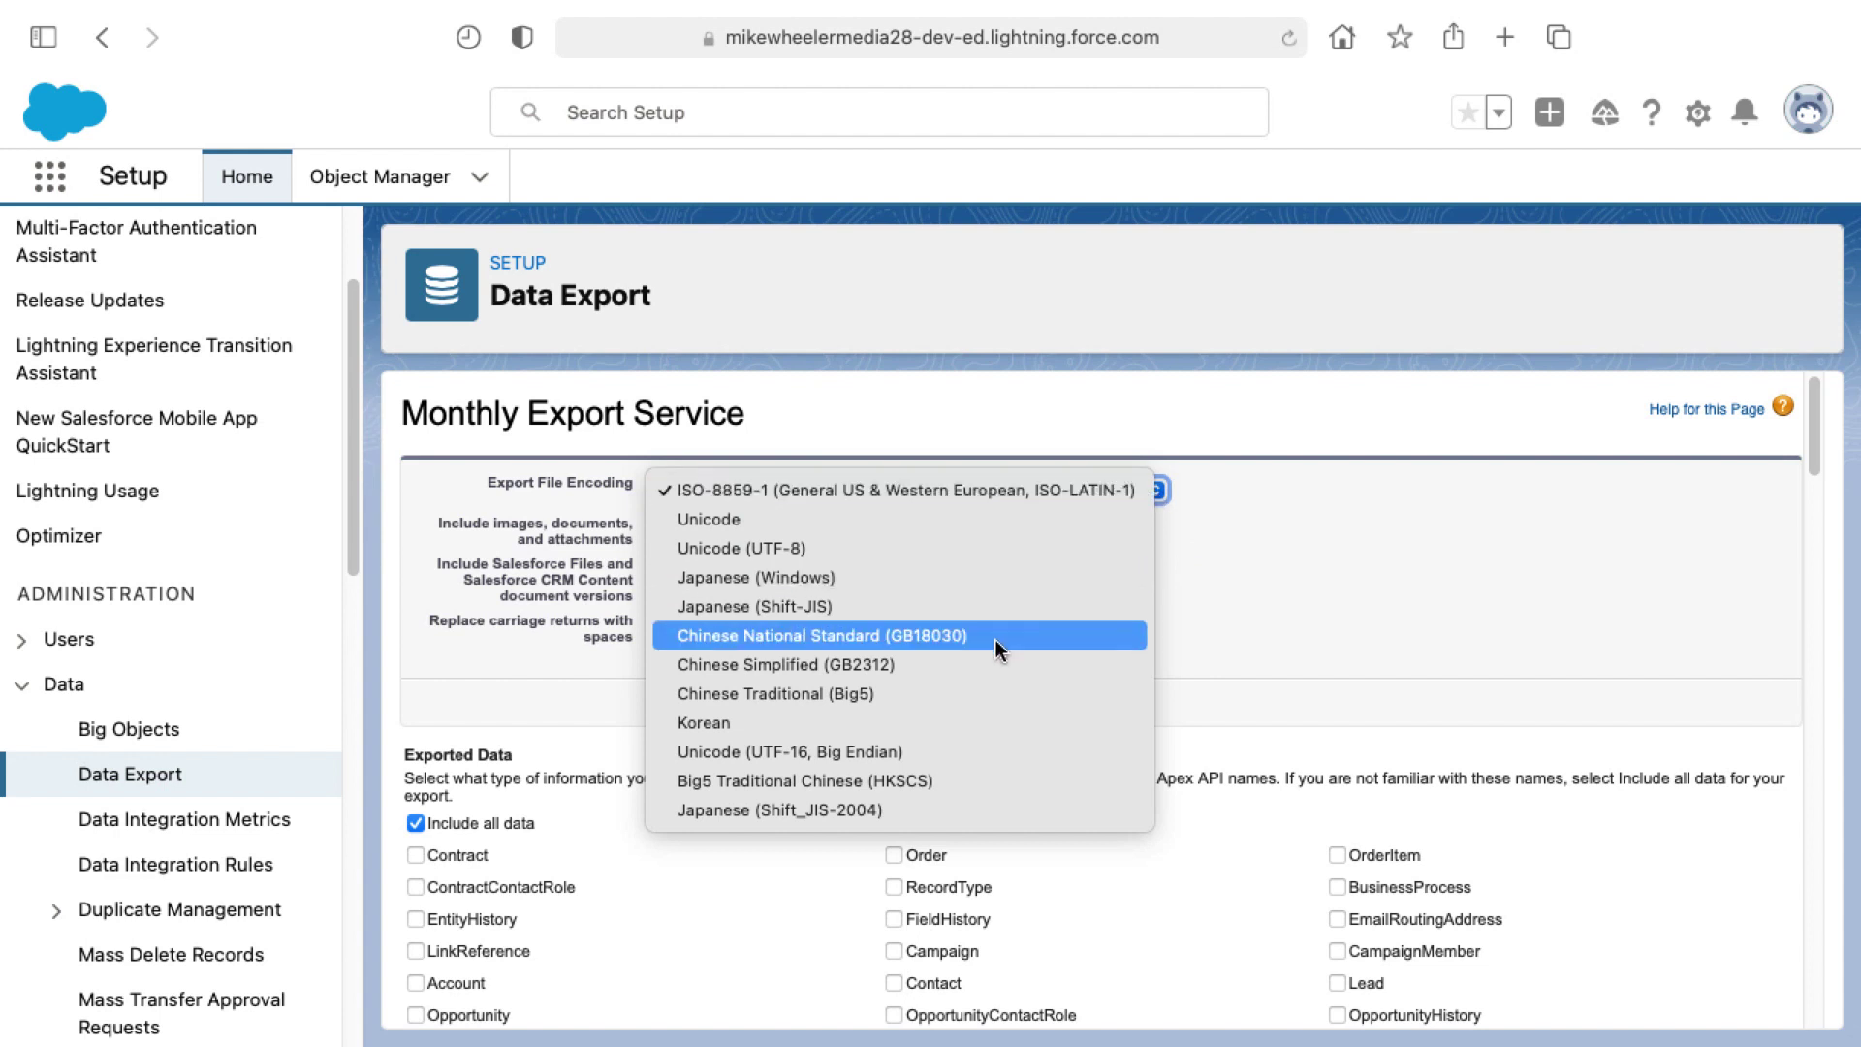
pyautogui.click(1553, 543)
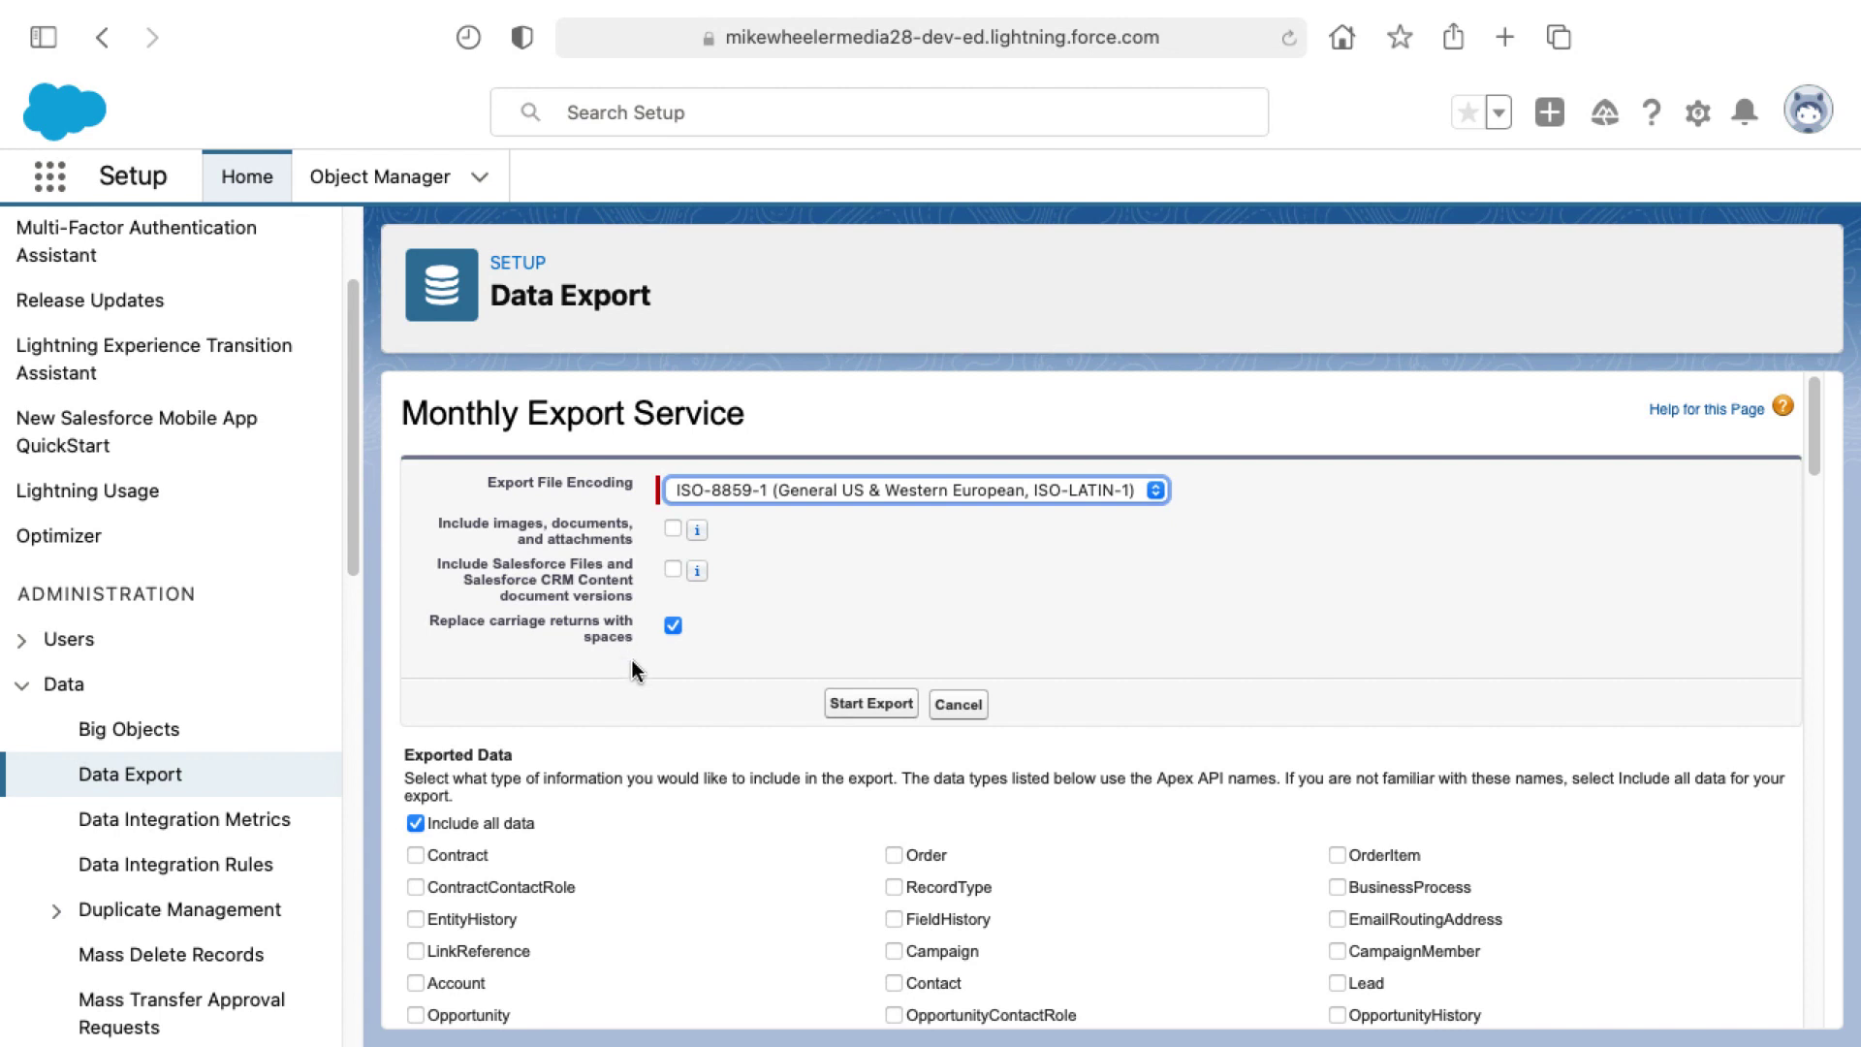
# Start the one-time data export so it is queued.
pyautogui.click(855, 707)
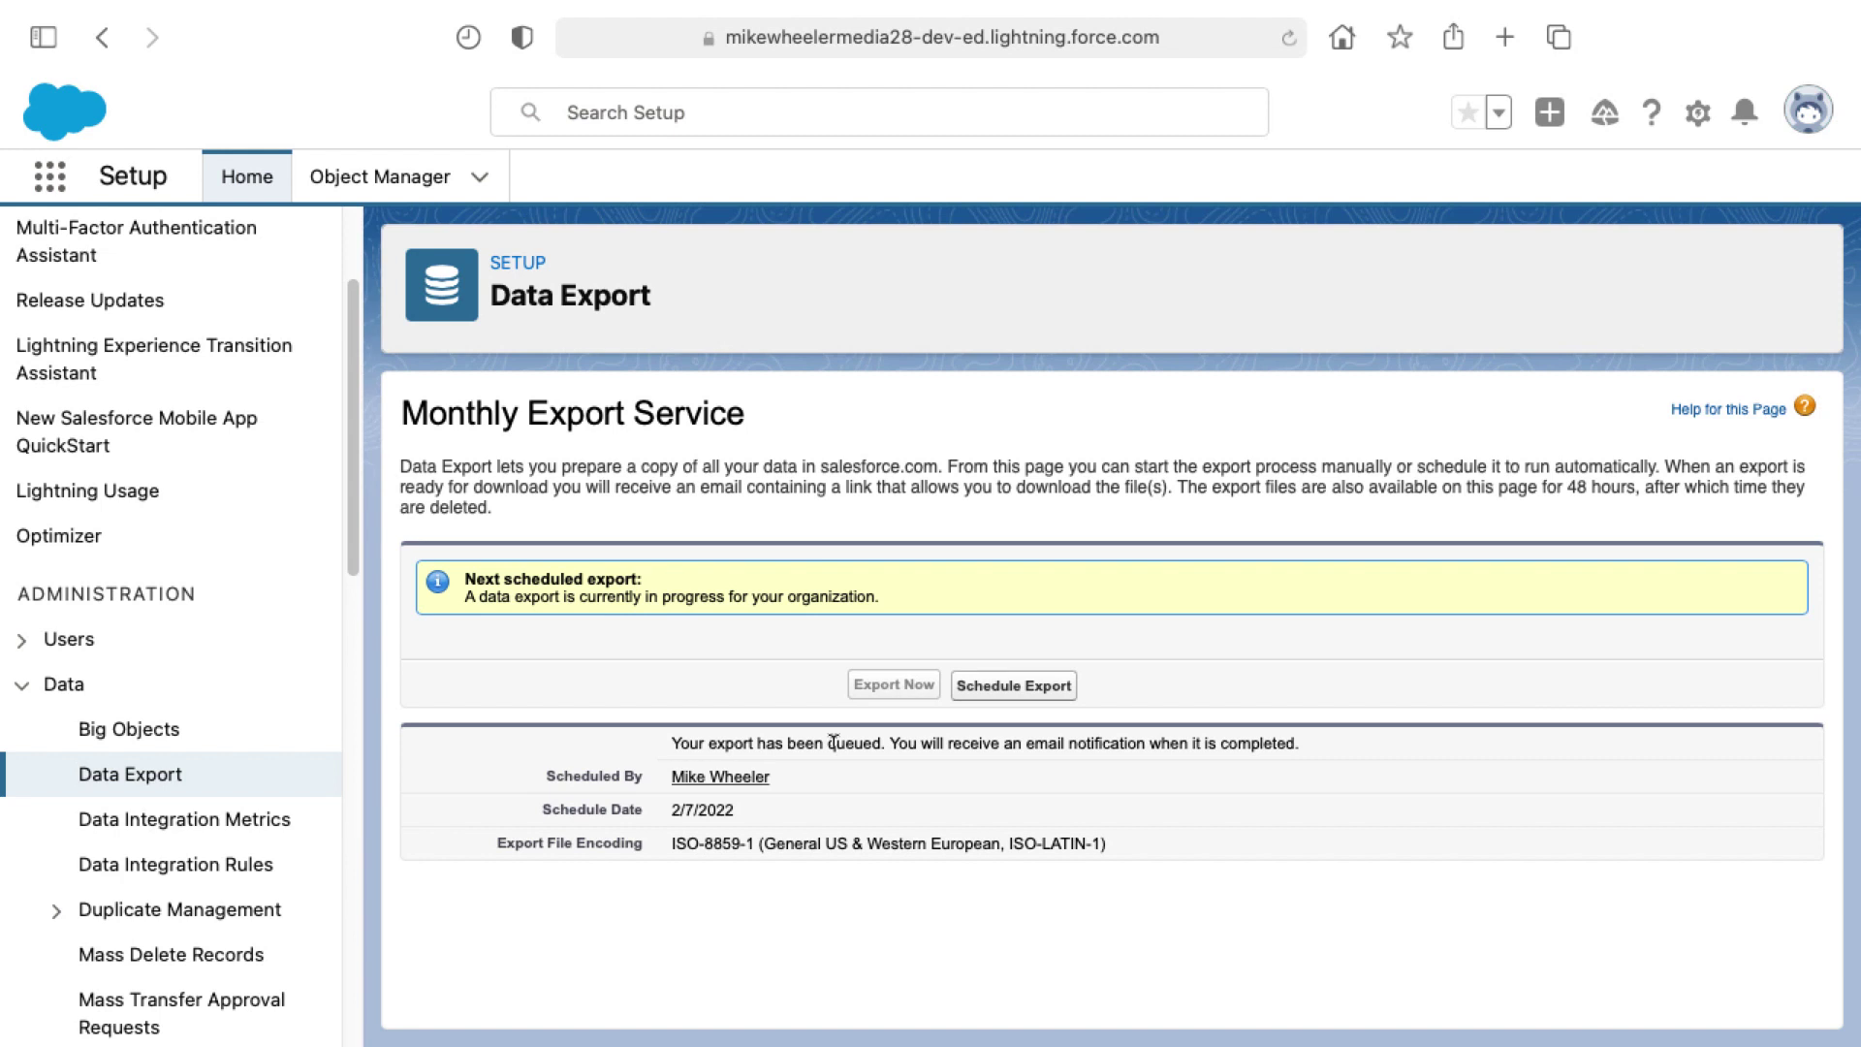
pyautogui.click(746, 682)
pyautogui.click(1169, 676)
# Review the Schedule Data Export form's day-1 monthly schedule and Exported Data checkboxes.
pyautogui.click(1024, 694)
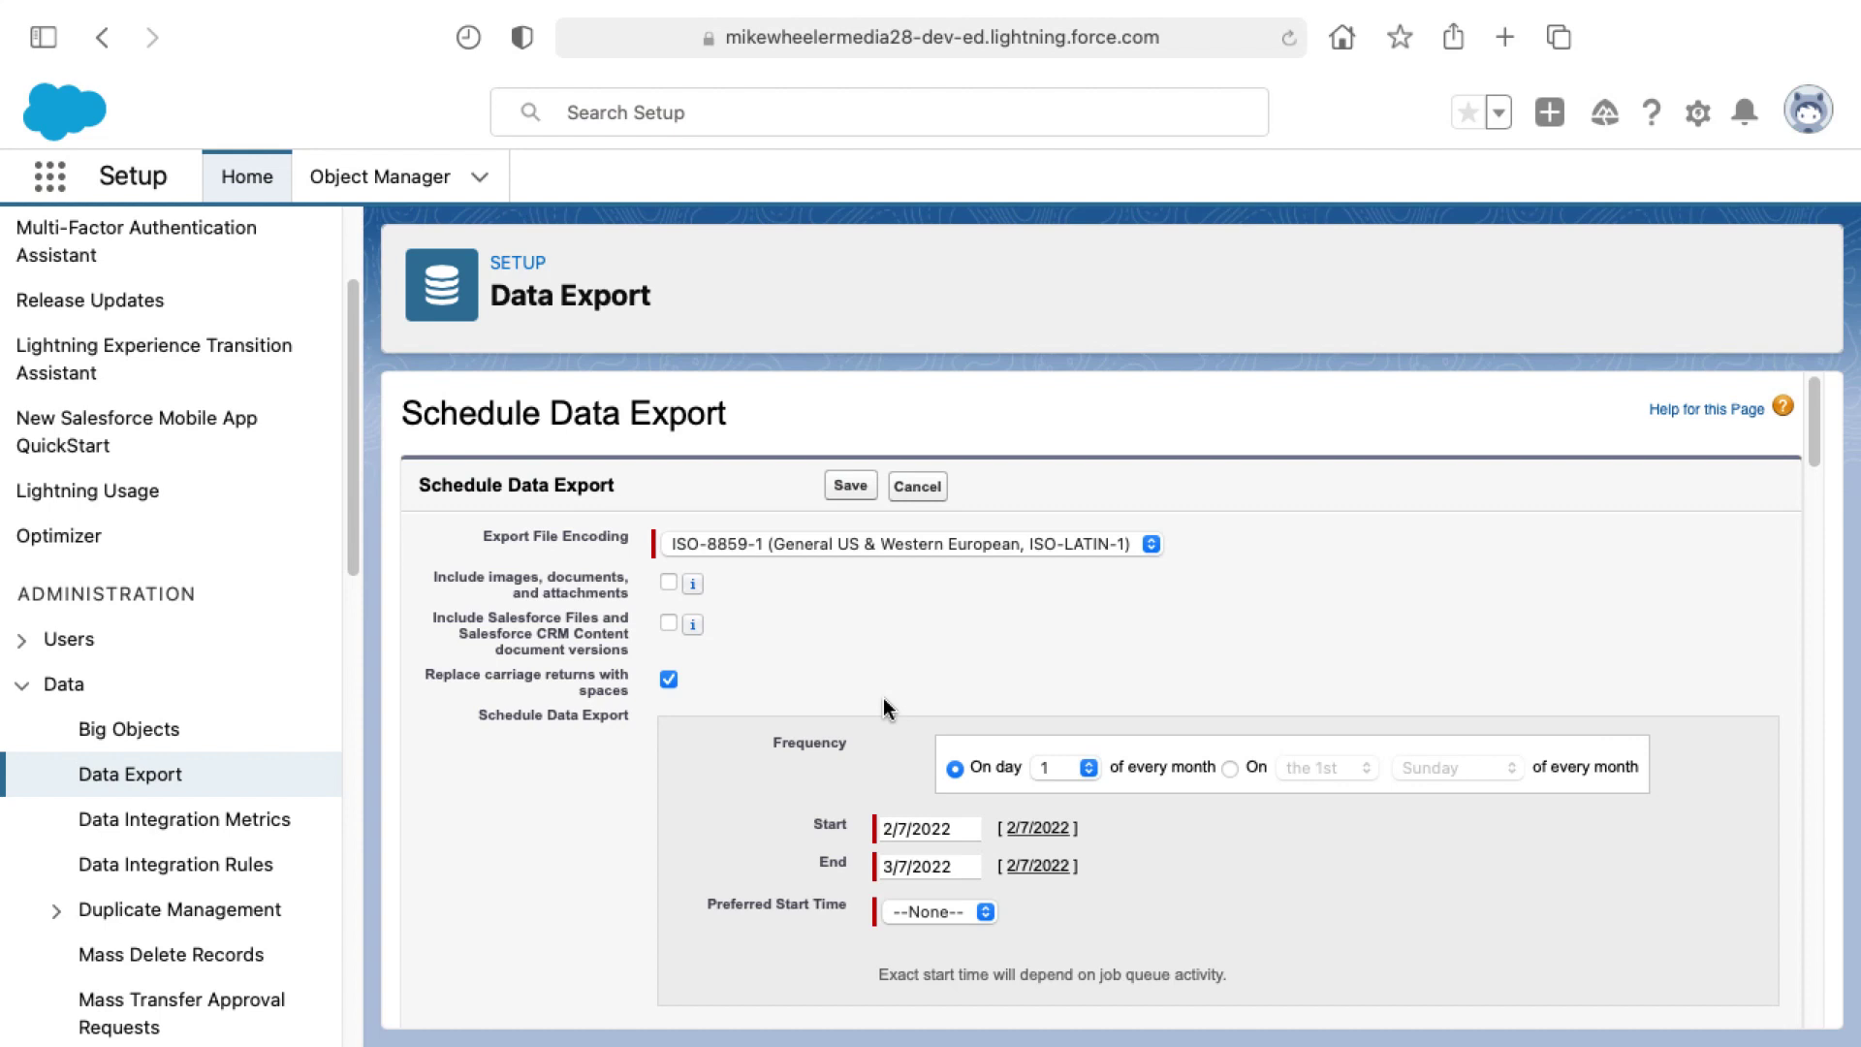
pyautogui.scroll(-3, 884, 714)
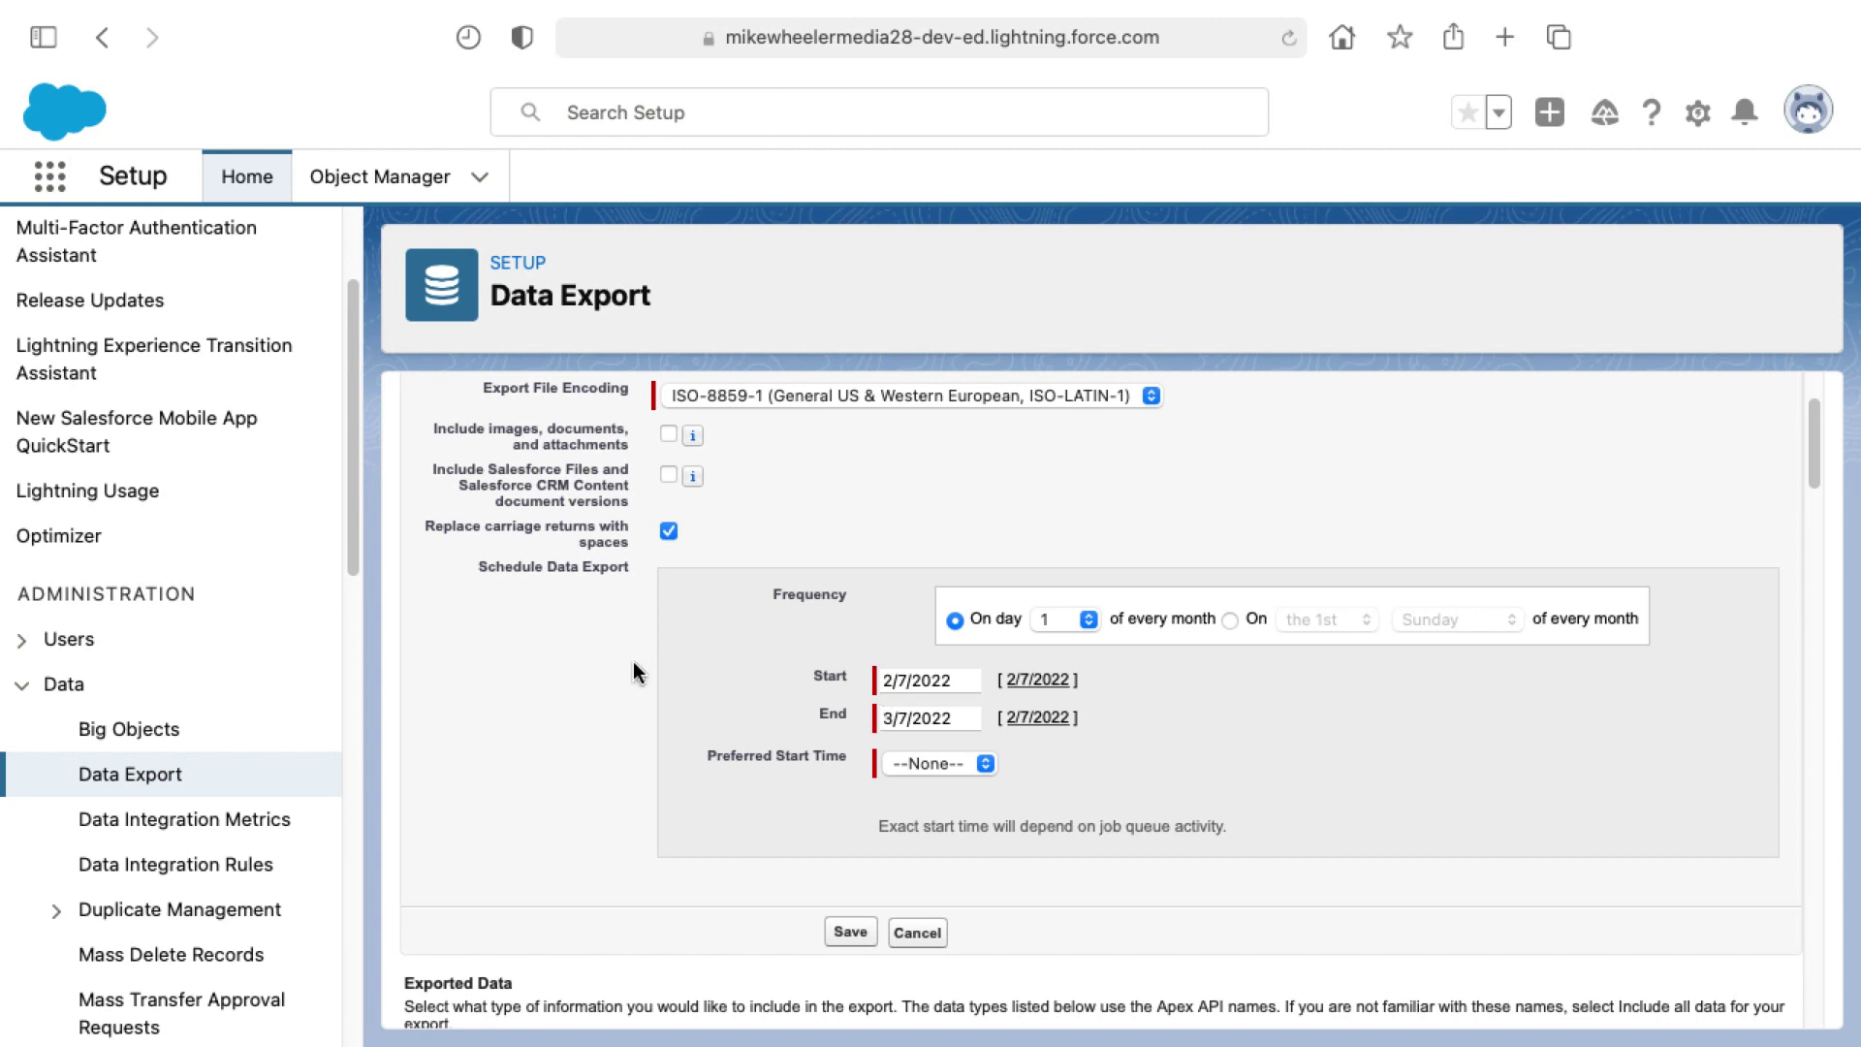
pyautogui.scroll(-1, 636, 670)
pyautogui.scroll(-1, 633, 671)
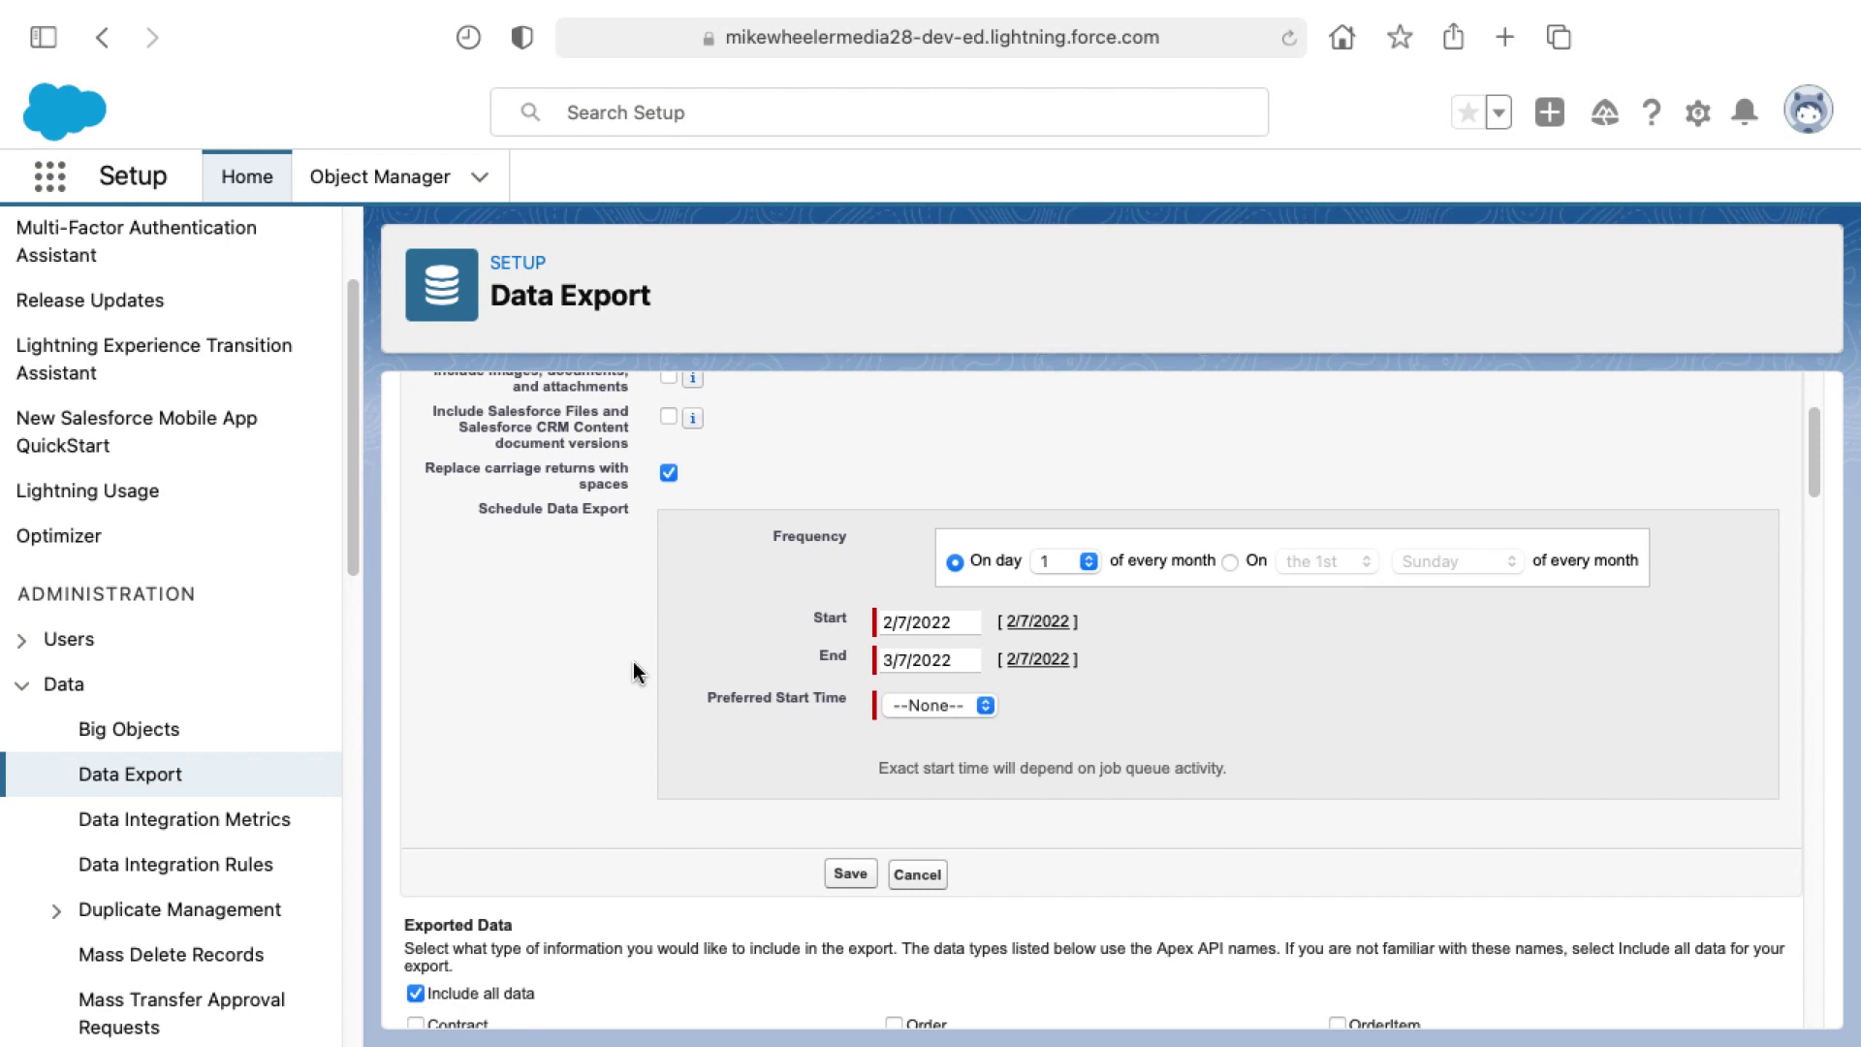
pyautogui.scroll(-1, 633, 674)
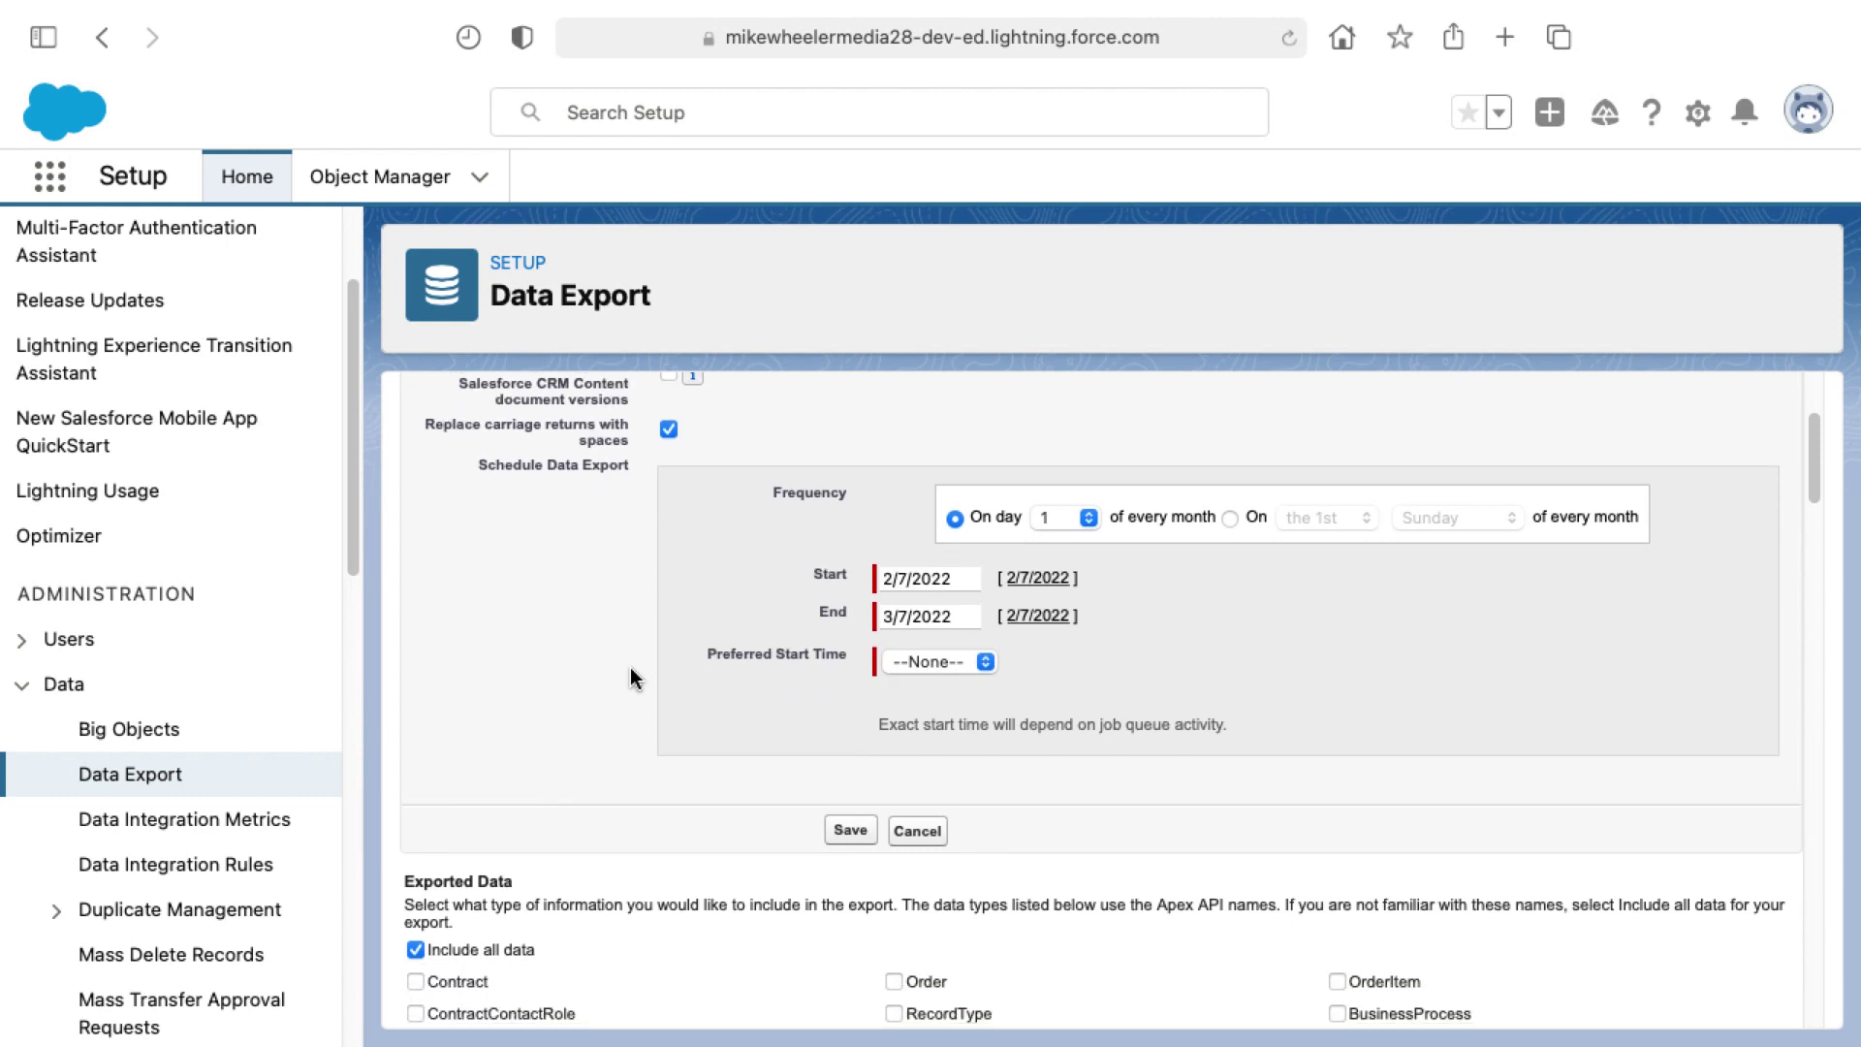
pyautogui.scroll(-3, 617, 675)
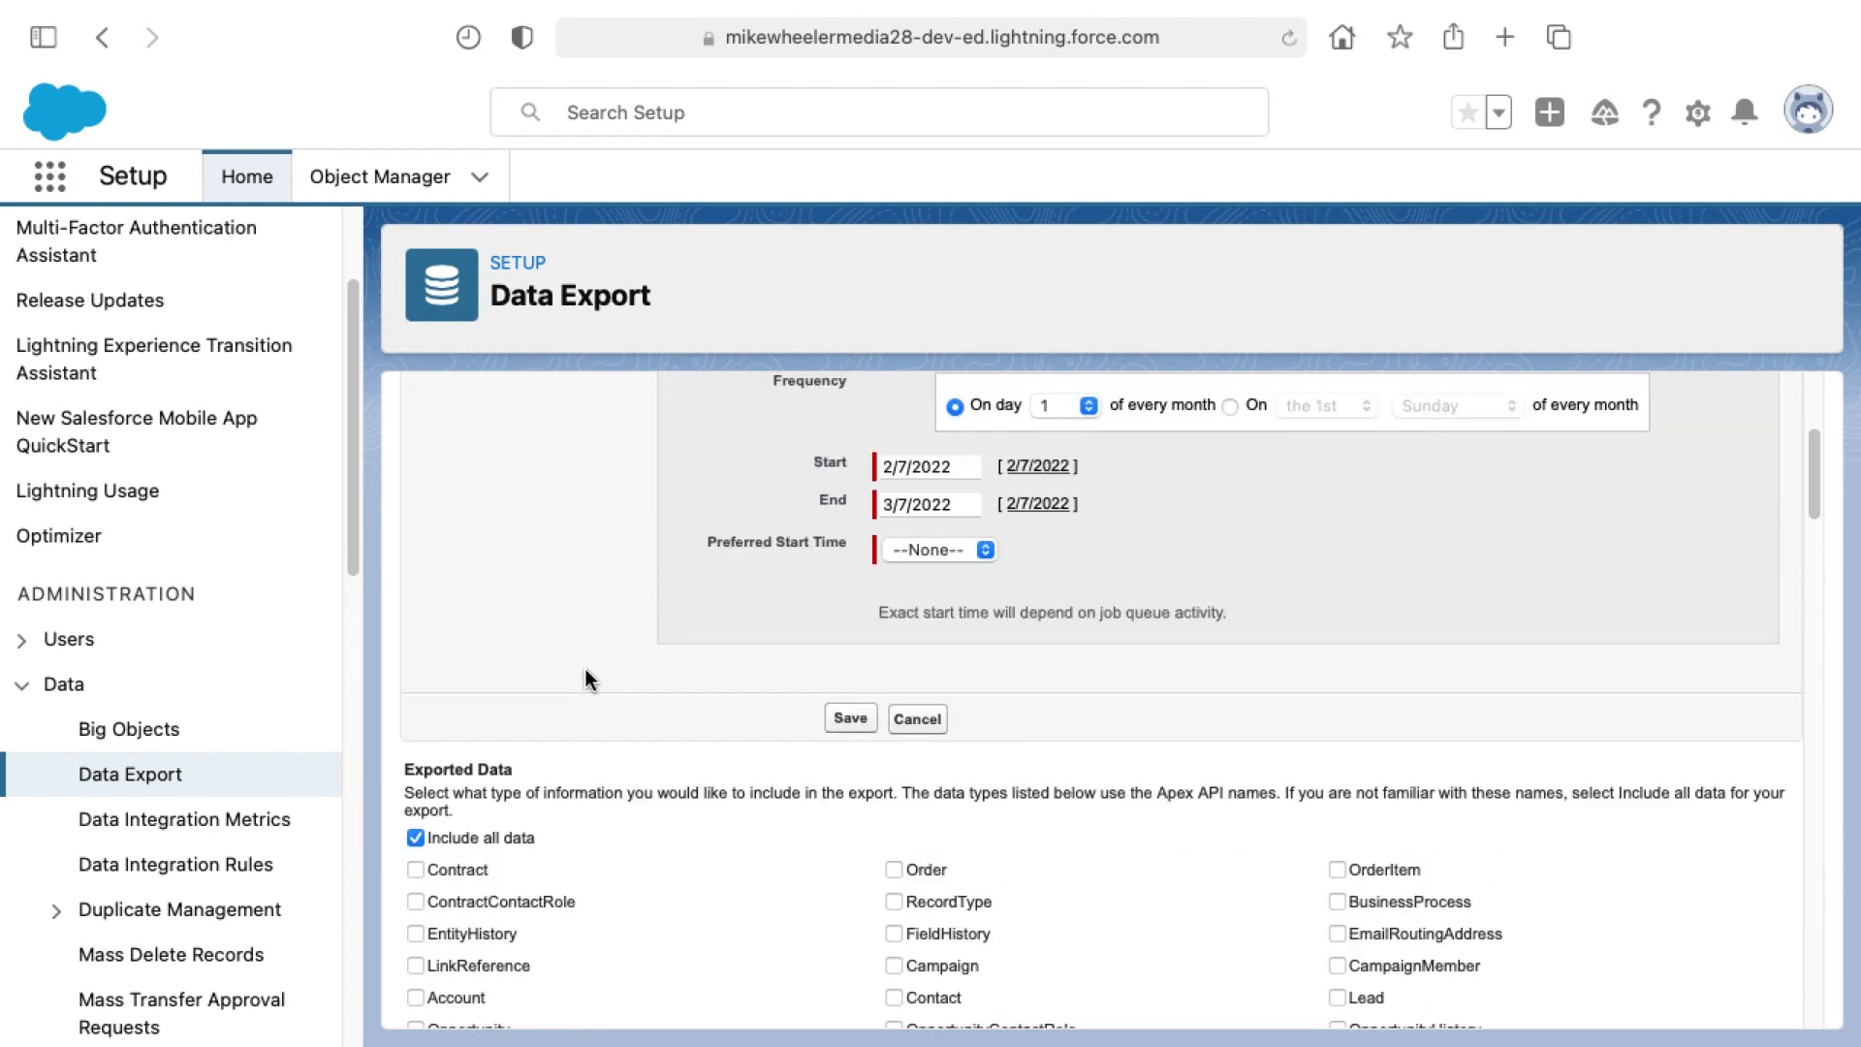
pyautogui.scroll(-10, 586, 668)
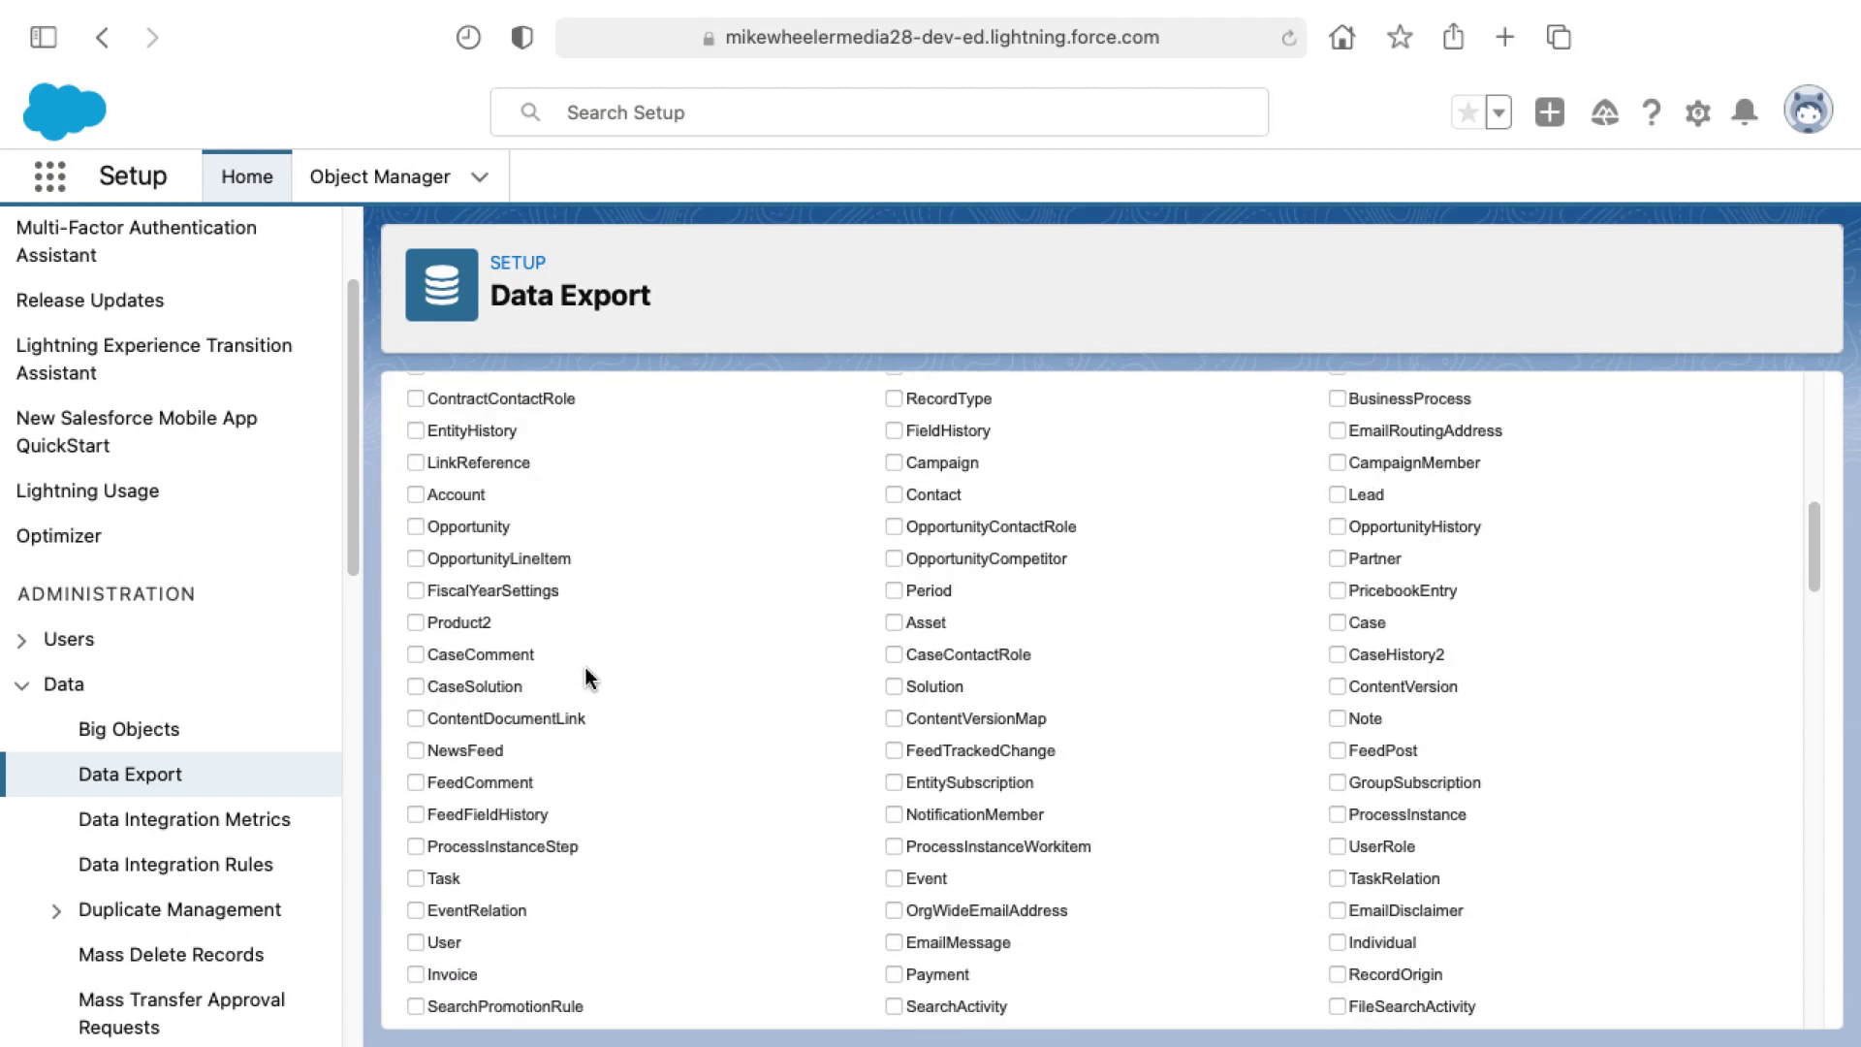
pyautogui.scroll(13, 586, 670)
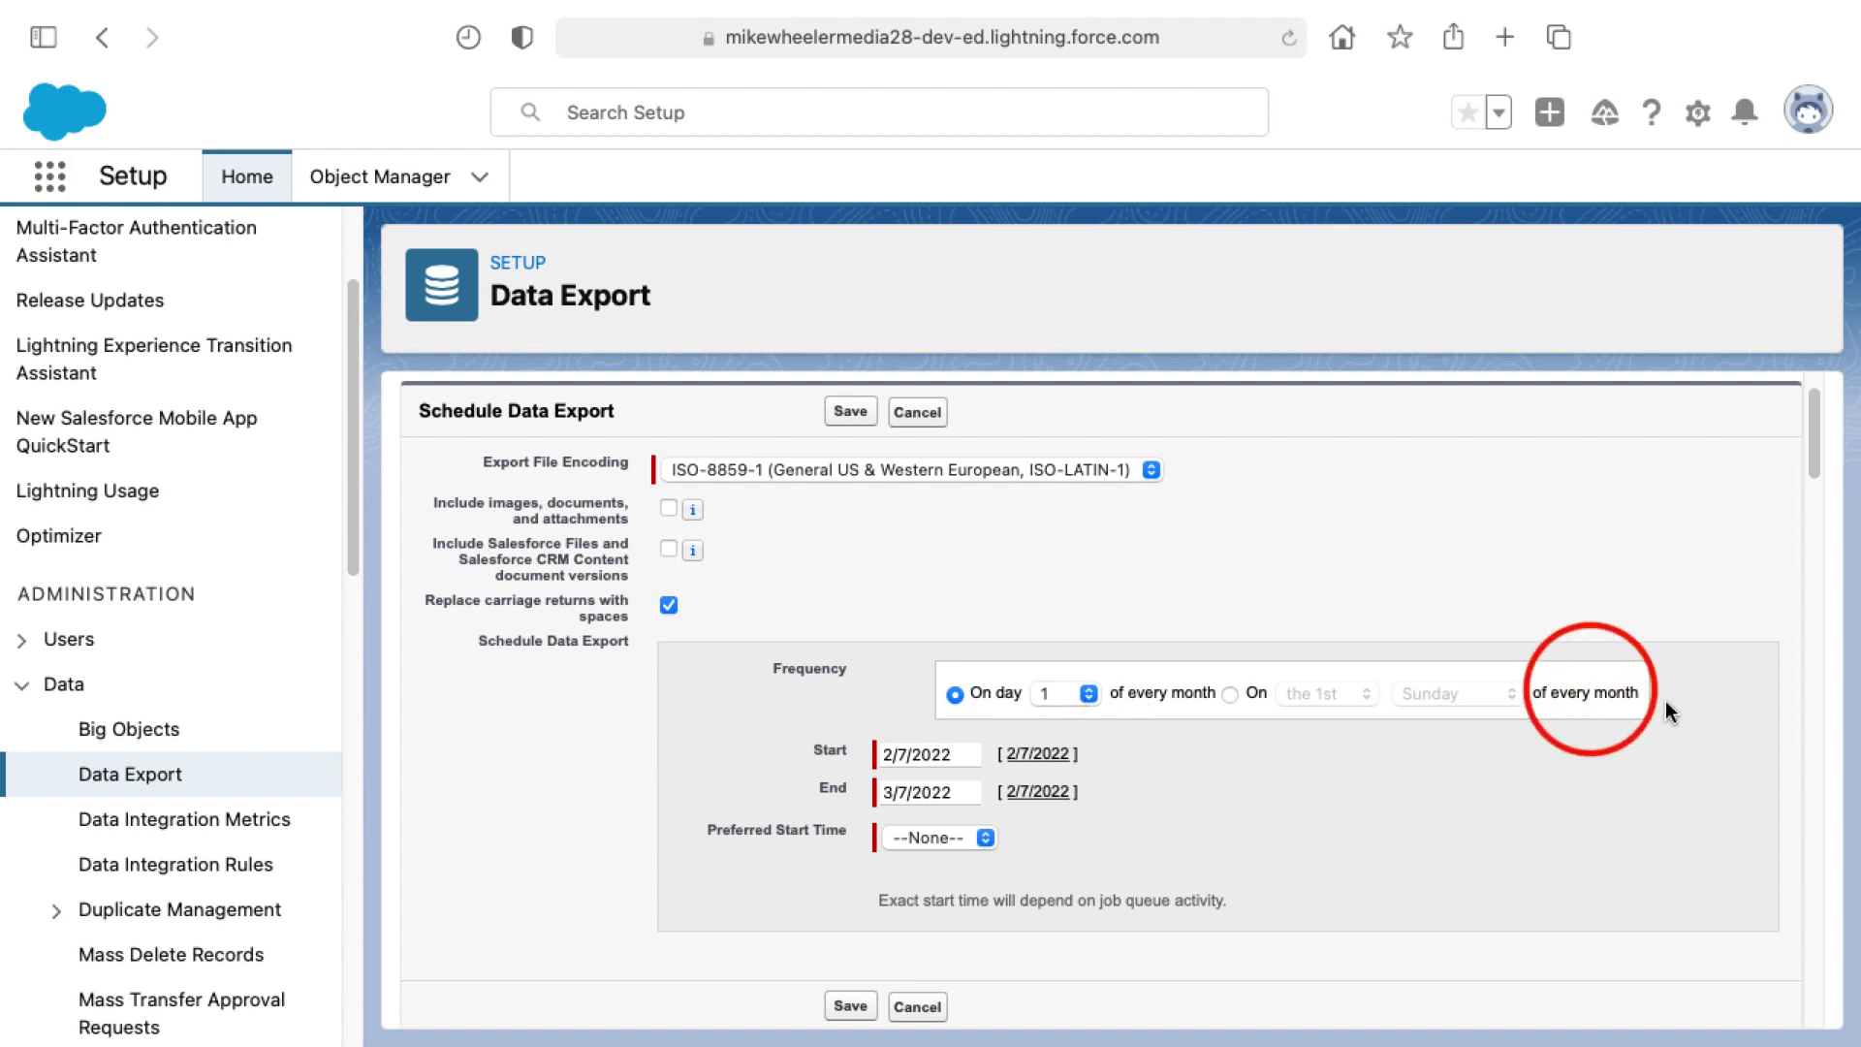
pyautogui.click(1631, 688)
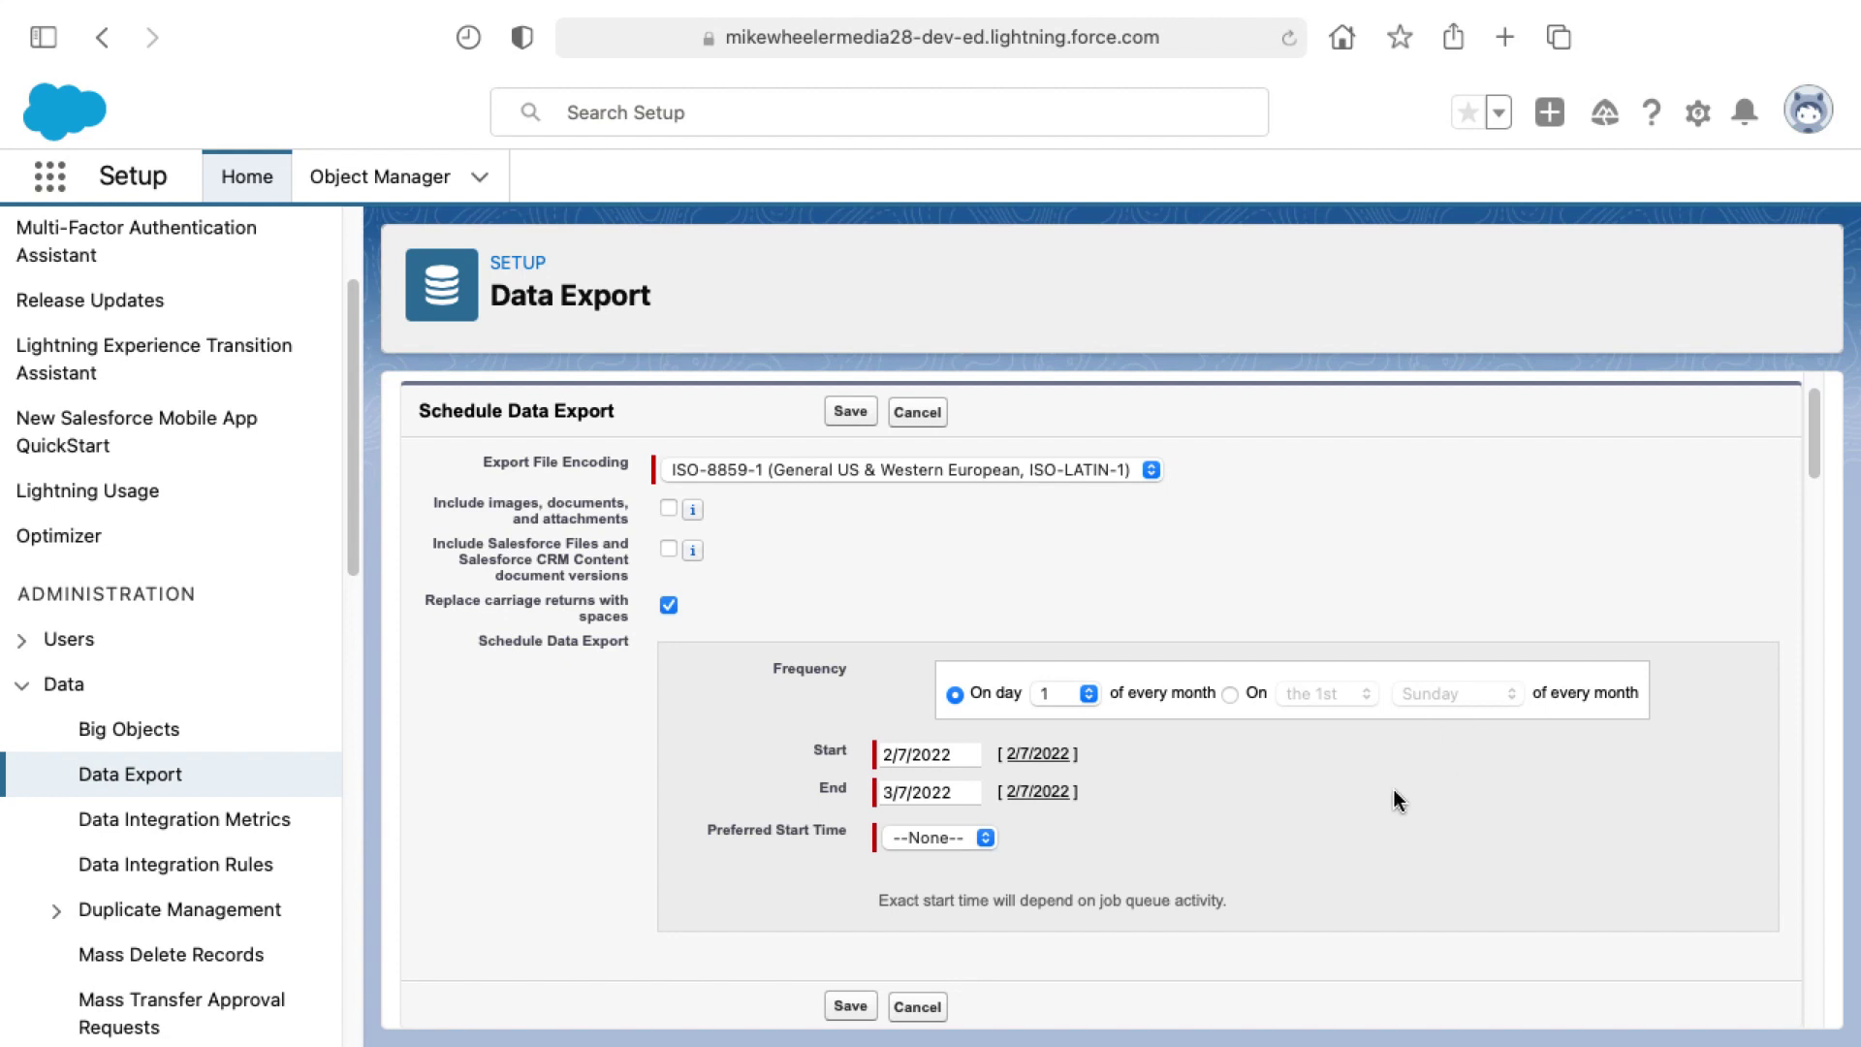
pyautogui.click(956, 847)
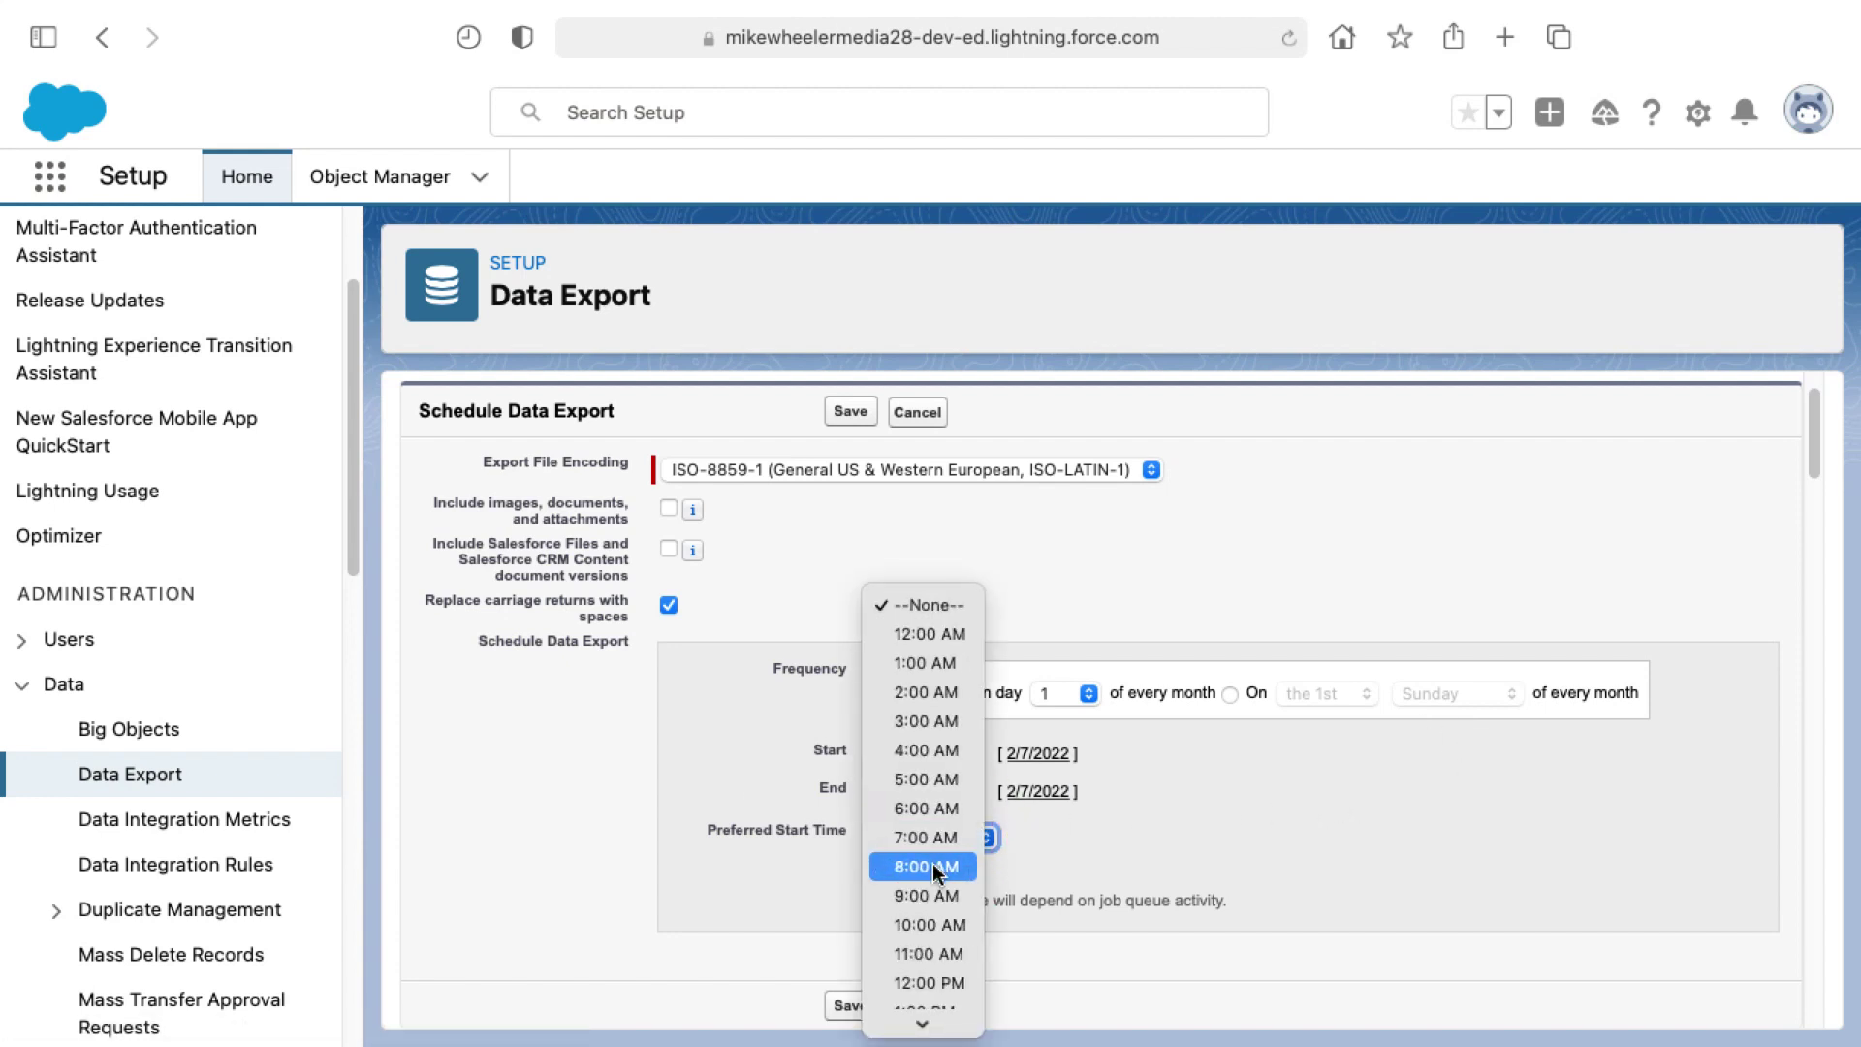
pyautogui.scroll(-3, 931, 868)
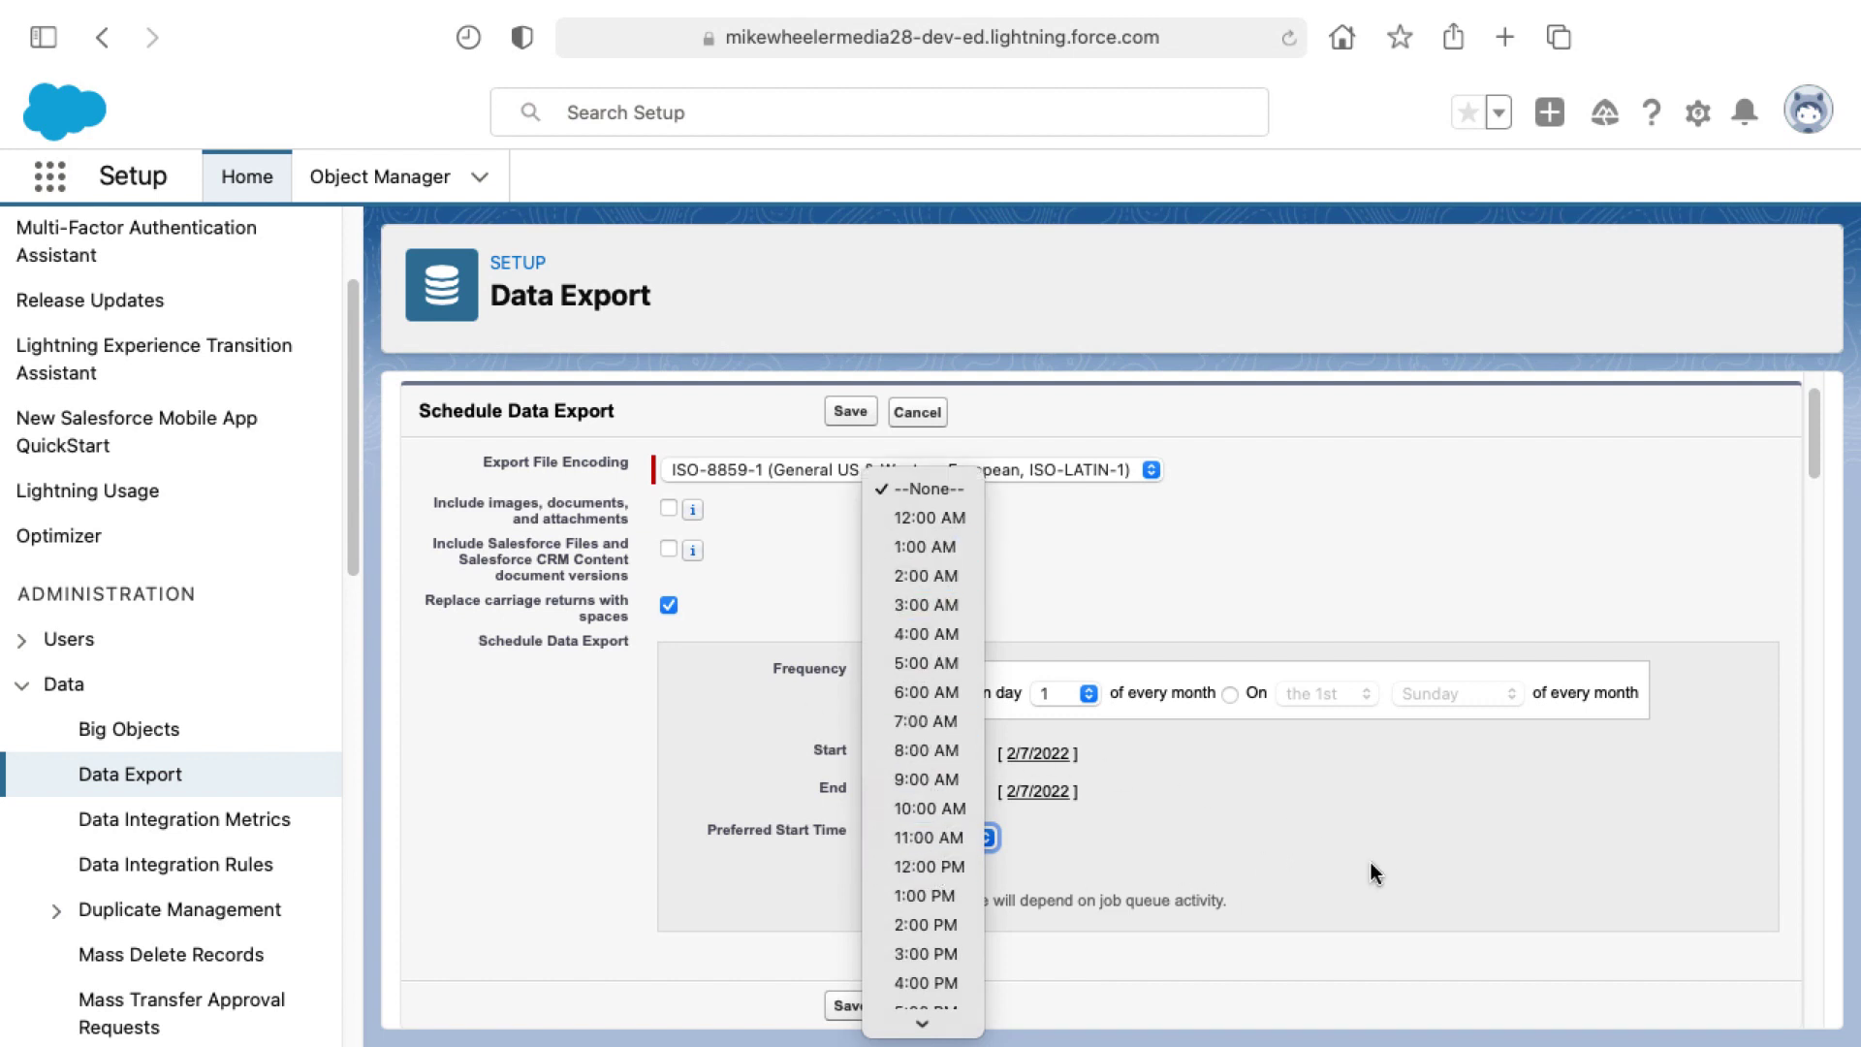
pyautogui.click(1376, 813)
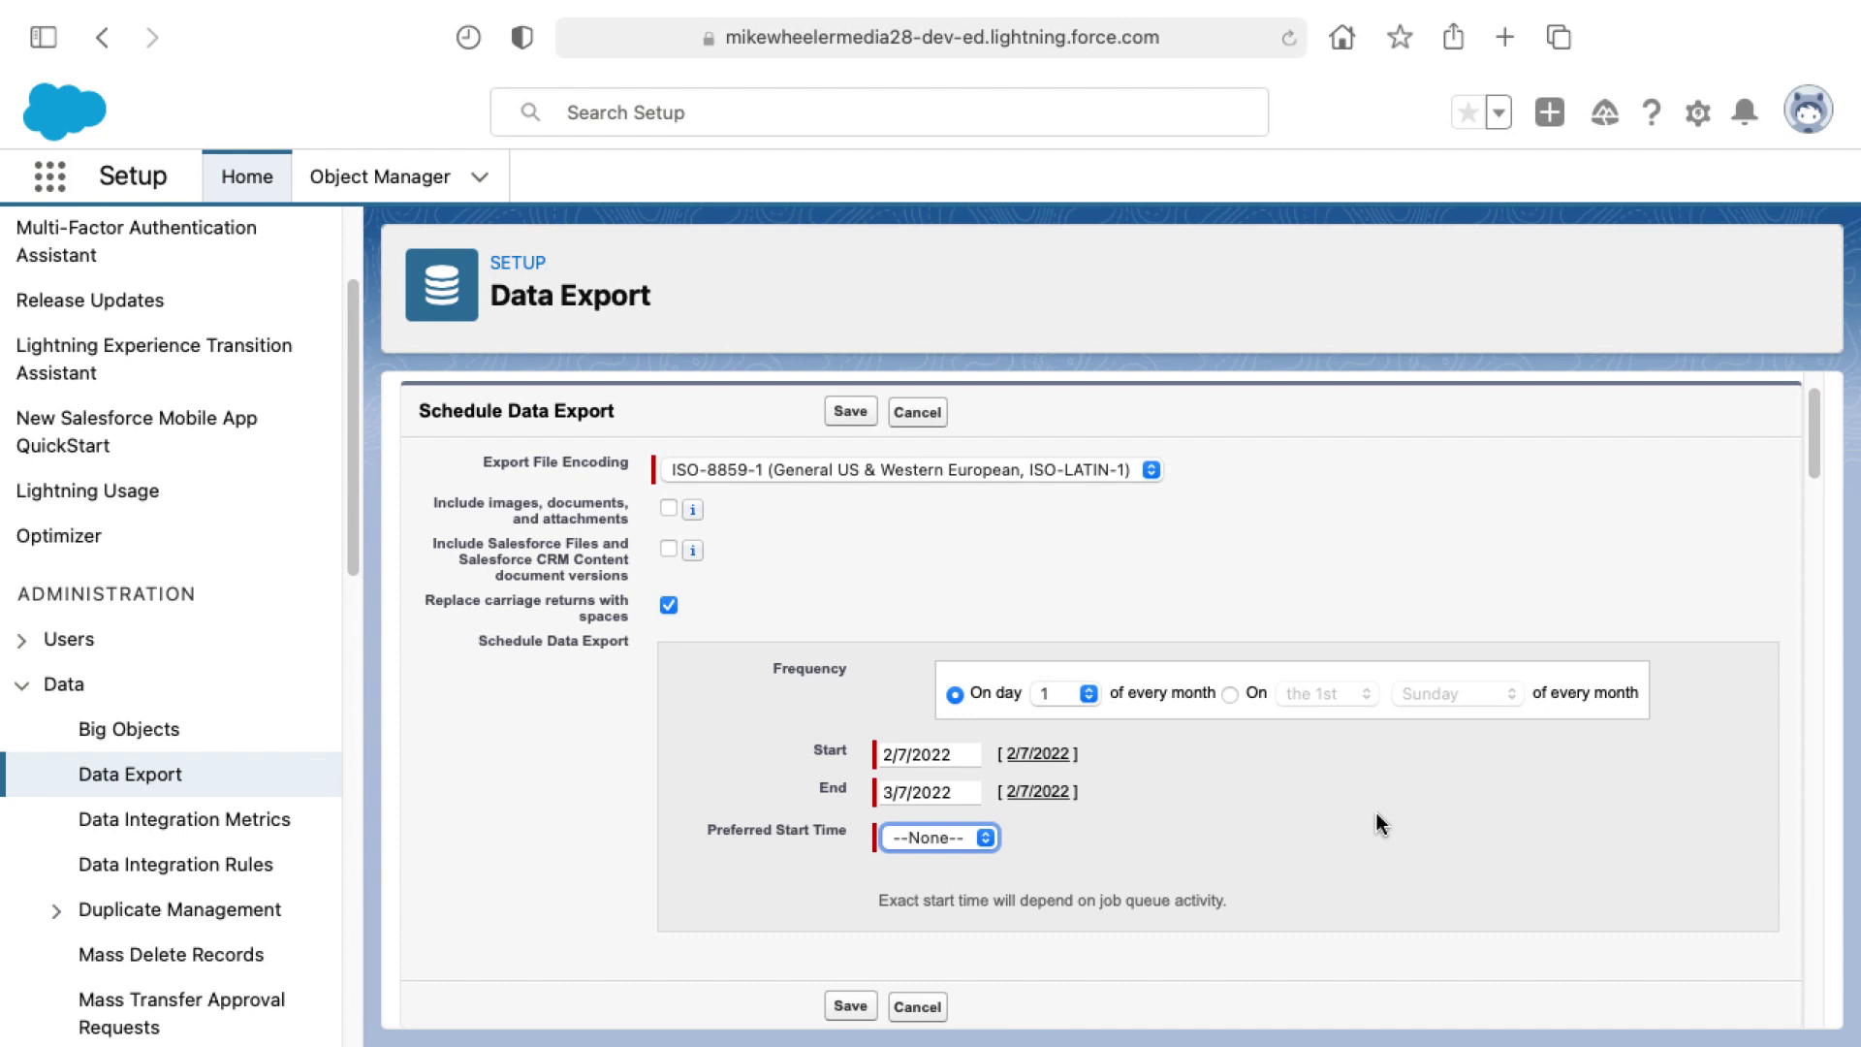
# Leave the schedule unsaved and go back to the Data Export page showing the queued export.
pyautogui.scroll(2, 679, 818)
pyautogui.click(164, 778)
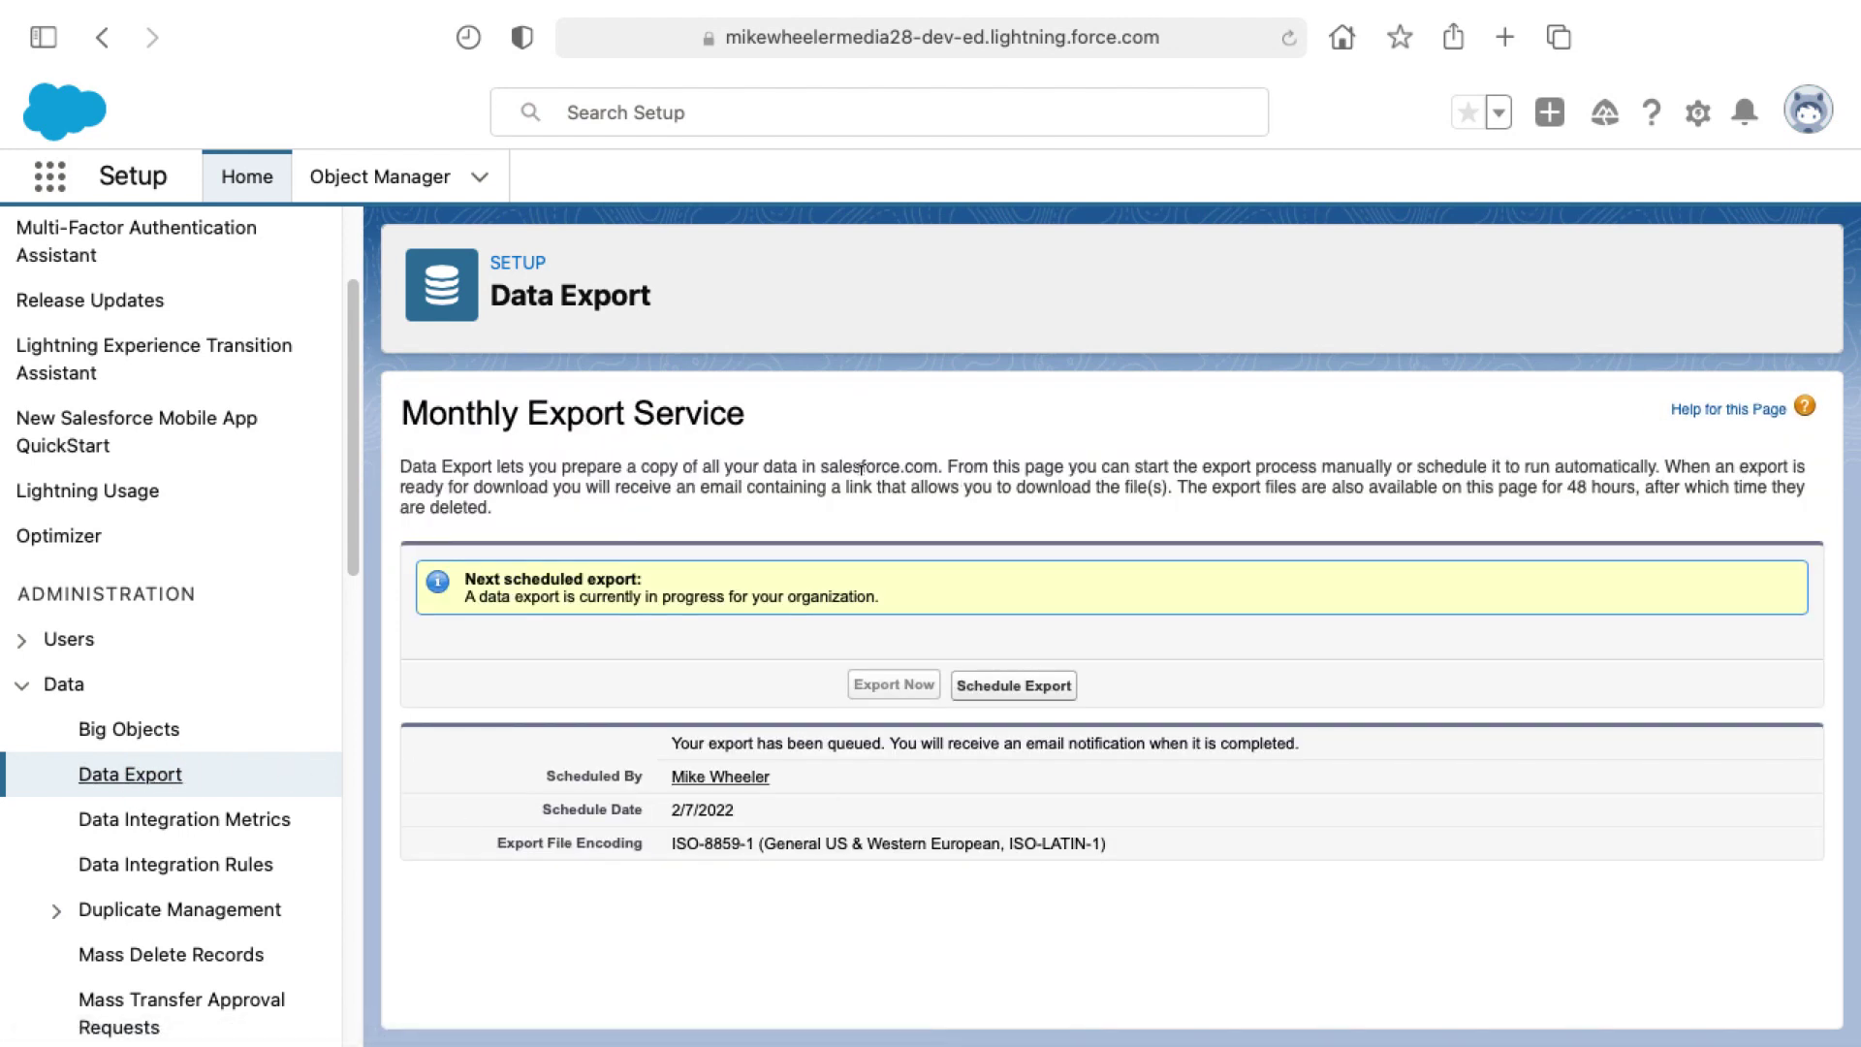
pyautogui.click(850, 452)
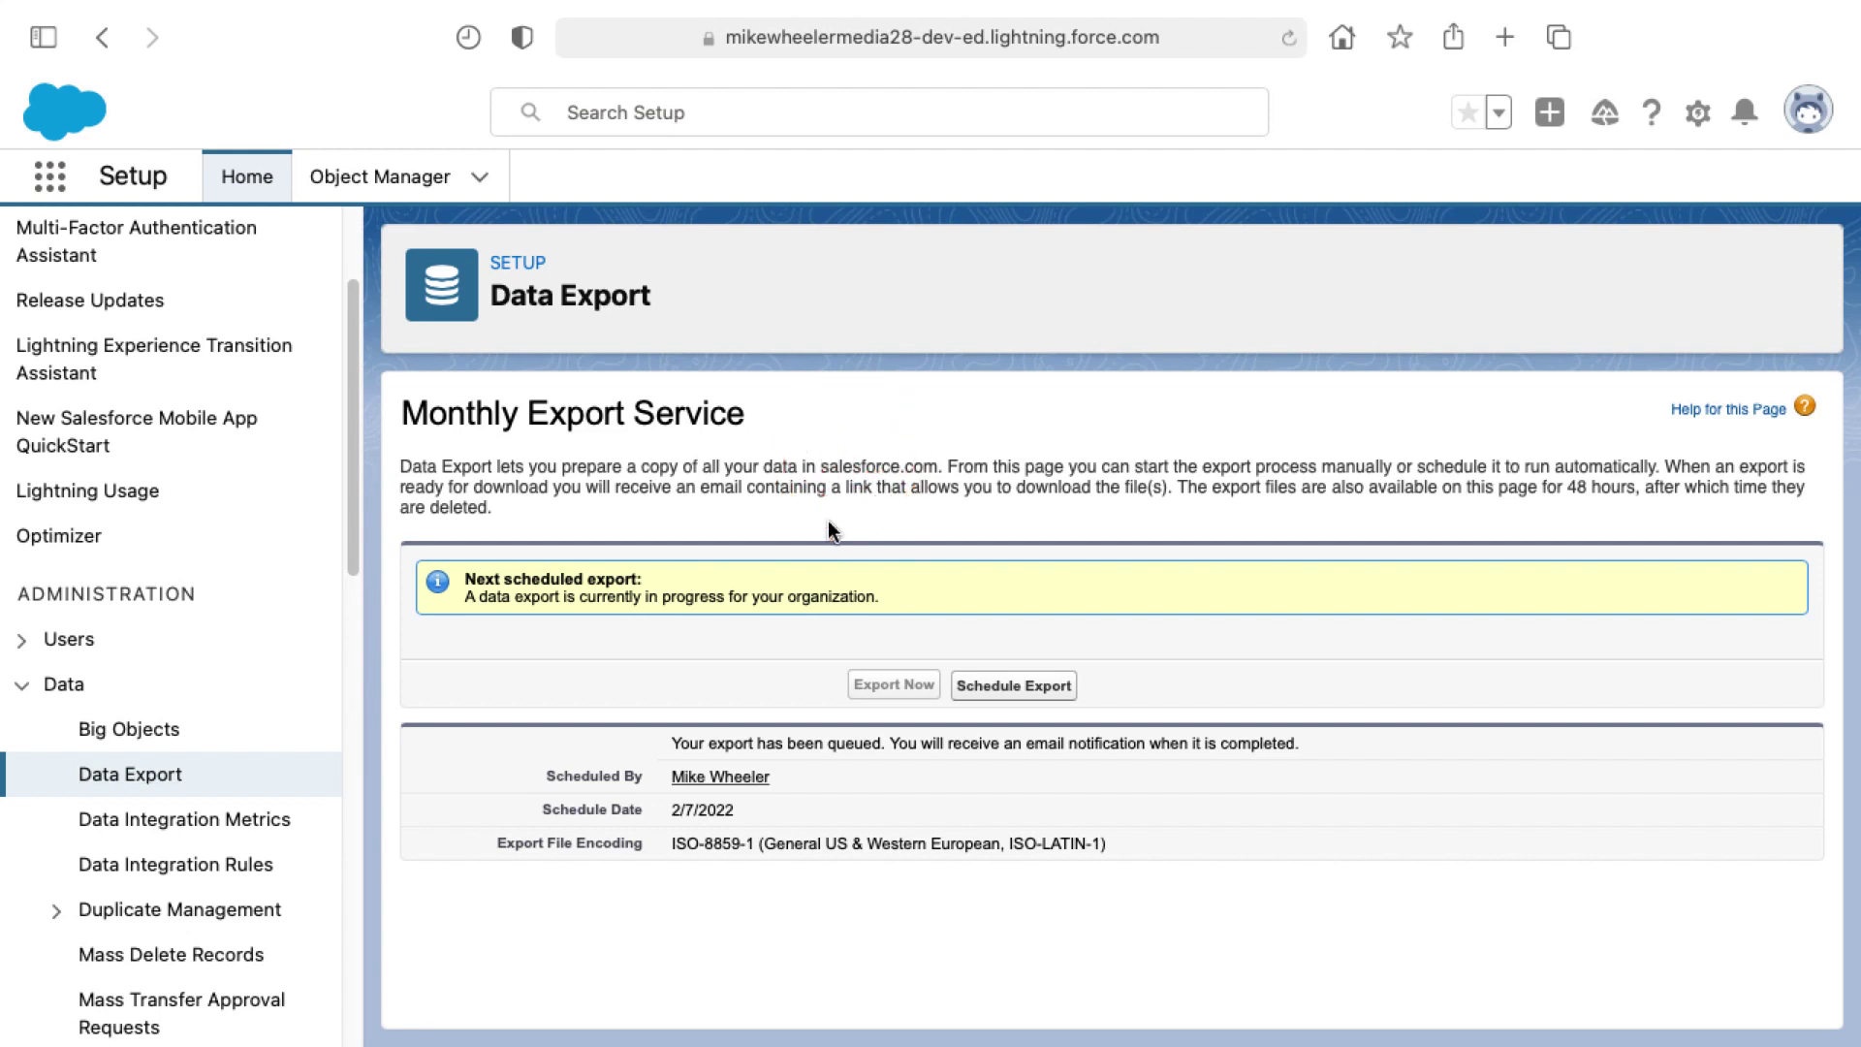